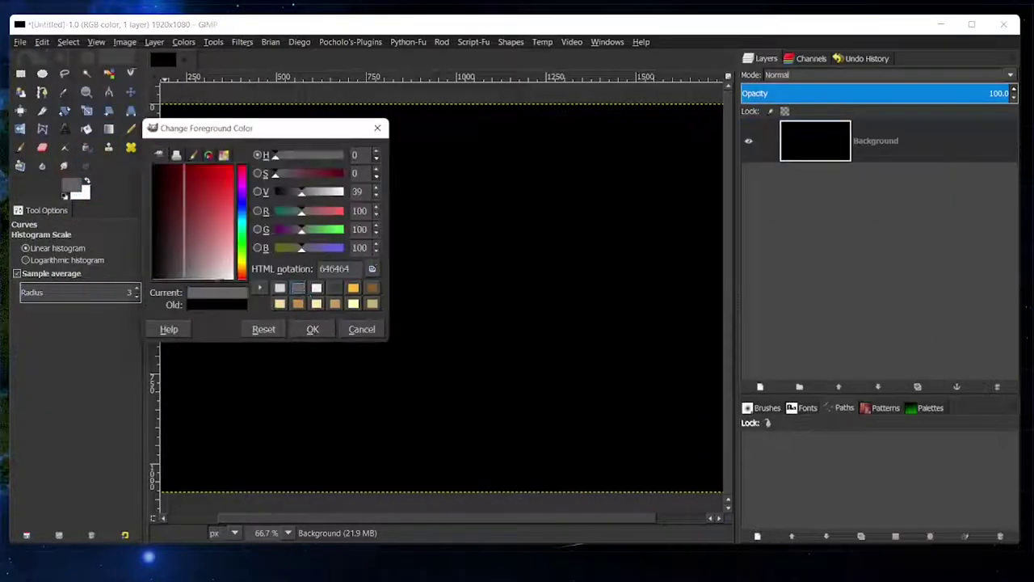
Step: Finish typing ARMOR, convert the text to a path, and add a transparent layer above
{"action": "type", "text": "ARMOR"}
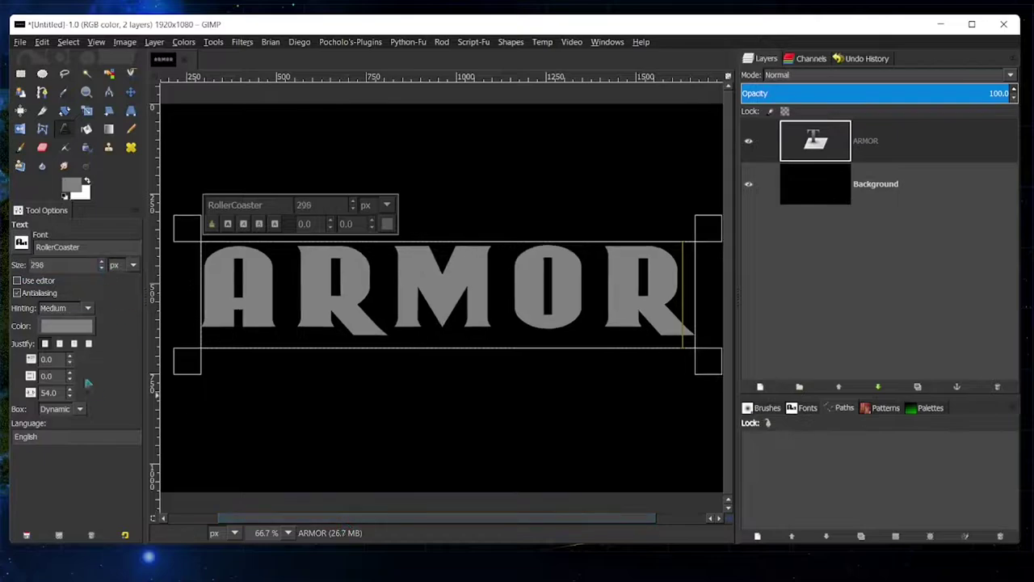
{"action": "right_click", "coordinate": [825, 140]}
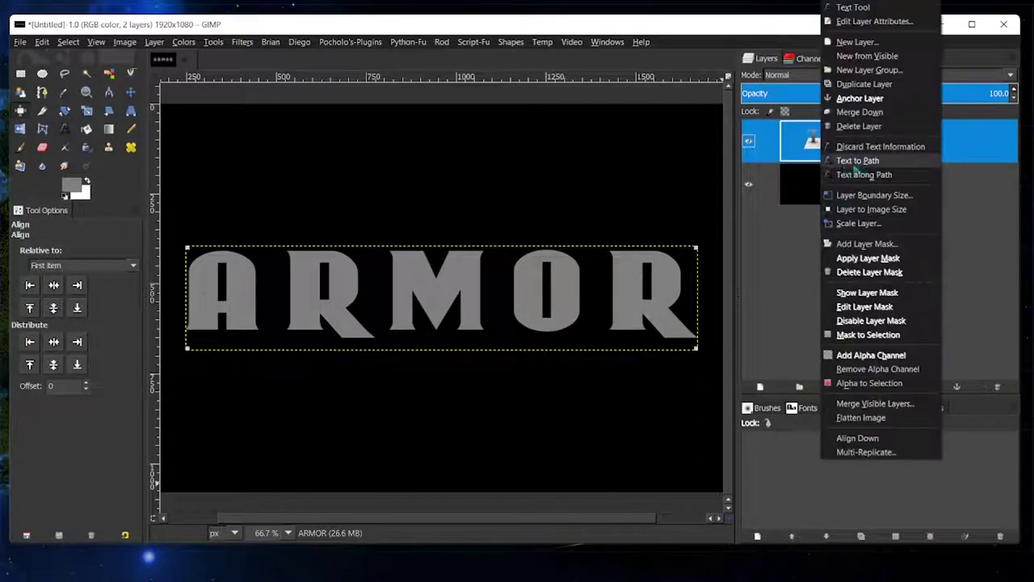
{"action": "left_click", "coordinate": [856, 159]}
{"action": "double_click", "coordinate": [808, 452]}
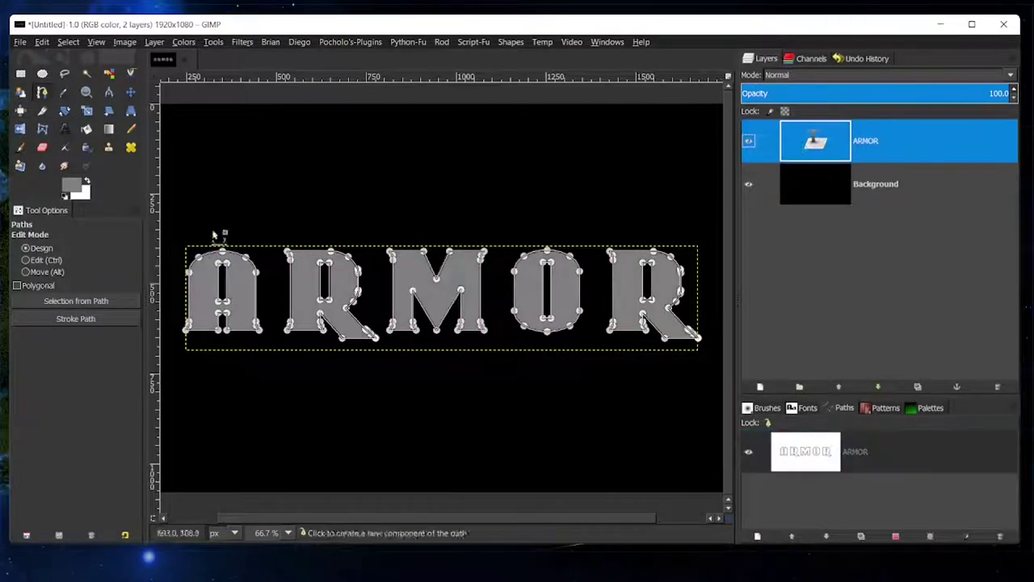
{"action": "key", "text": "shift+ctrl+n"}
Step: Stroke the ARMOR path with a pencil outline on the new layer
{"action": "left_click_drag", "start_coordinate": [71, 186], "coordinate": [106, 209]}
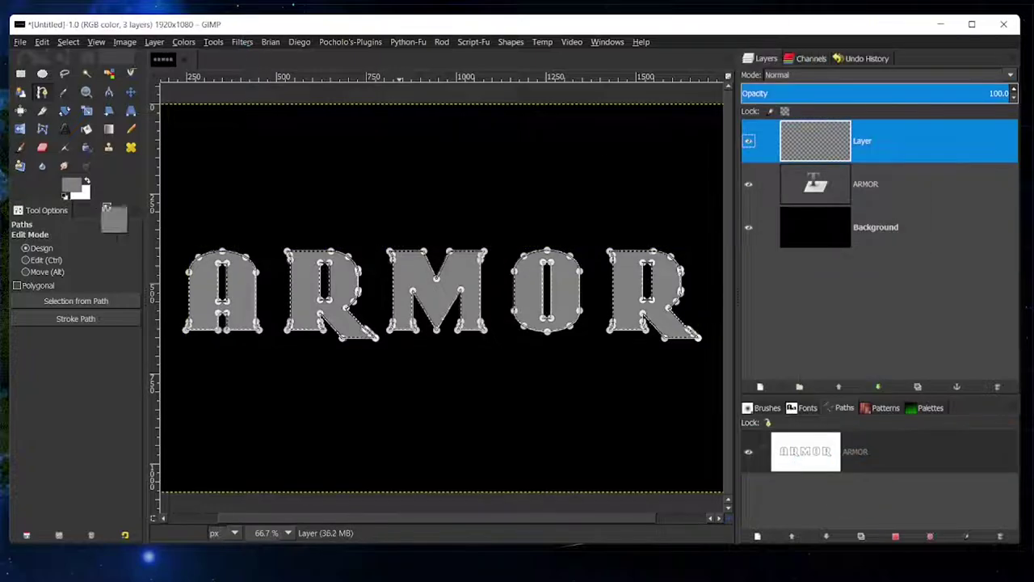
{"action": "left_click", "coordinate": [75, 318]}
{"action": "left_click", "coordinate": [127, 437]}
{"action": "left_click", "coordinate": [243, 41]}
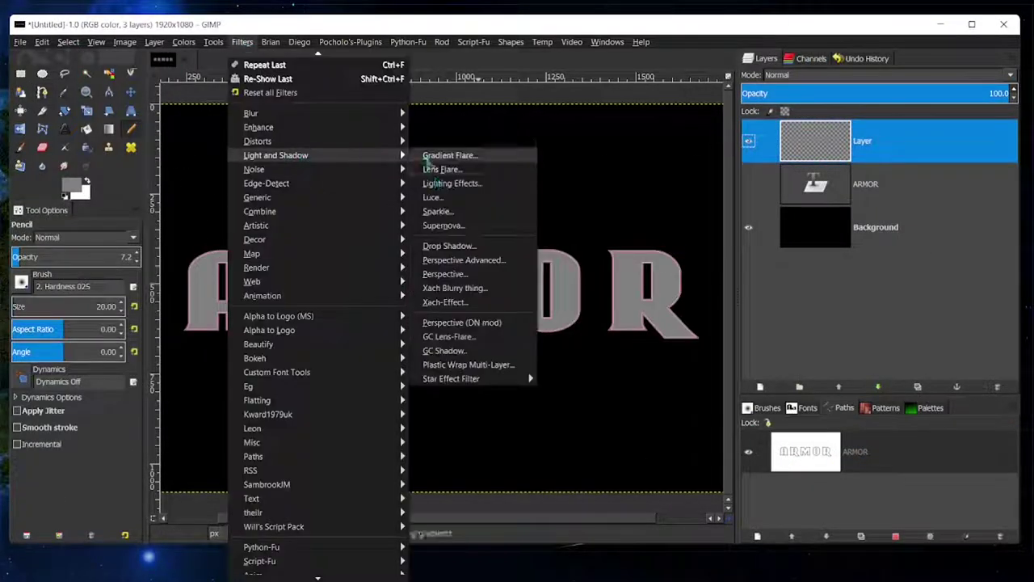
{"action": "key", "text": "Escape"}
Step: Fill the letters with a top-to-bottom Bronze linear gradient
{"action": "left_click", "coordinate": [108, 128]}
{"action": "left_click", "coordinate": [27, 281]}
{"action": "left_click", "coordinate": [56, 355]}
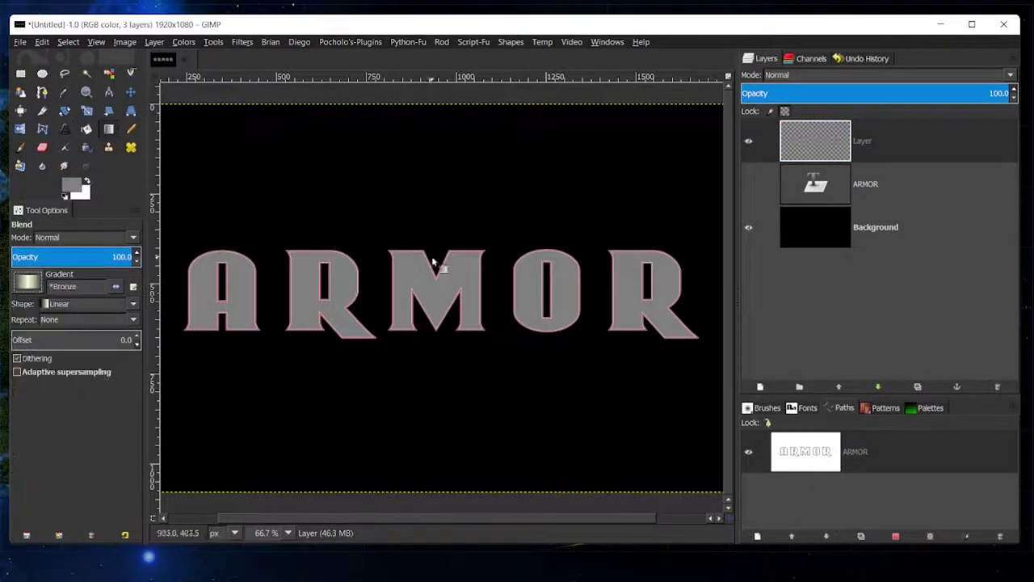
{"action": "left_click_drag", "start_coordinate": [436, 337], "coordinate": [439, 340]}
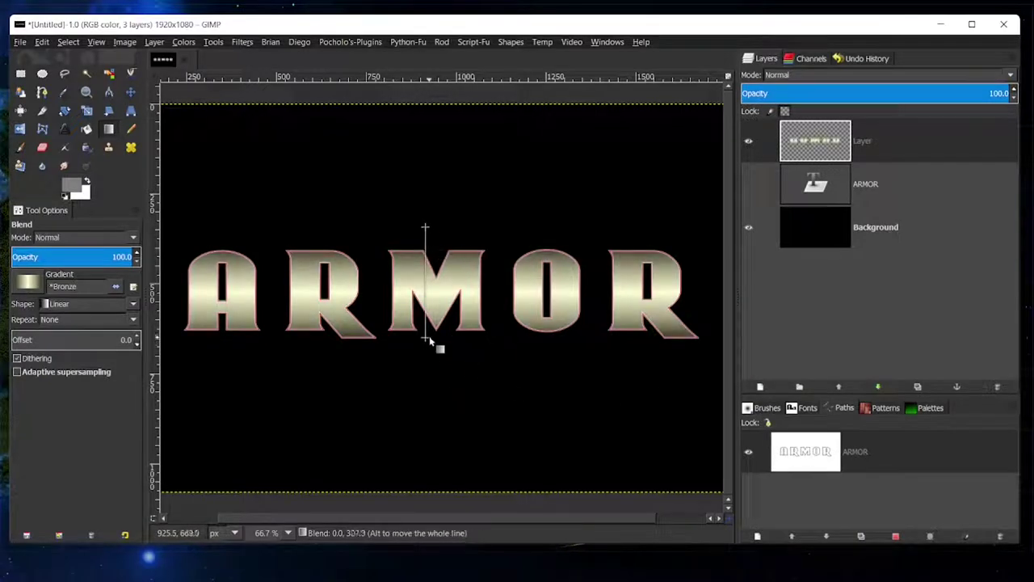
Step: Select the letter shapes on Layer and bring up the Gaussian blur settings
{"action": "left_click", "coordinate": [816, 140], "text": "alt"}
{"action": "left_click", "coordinate": [242, 41]}
{"action": "left_click", "coordinate": [254, 109]}
{"action": "left_click", "coordinate": [457, 126]}
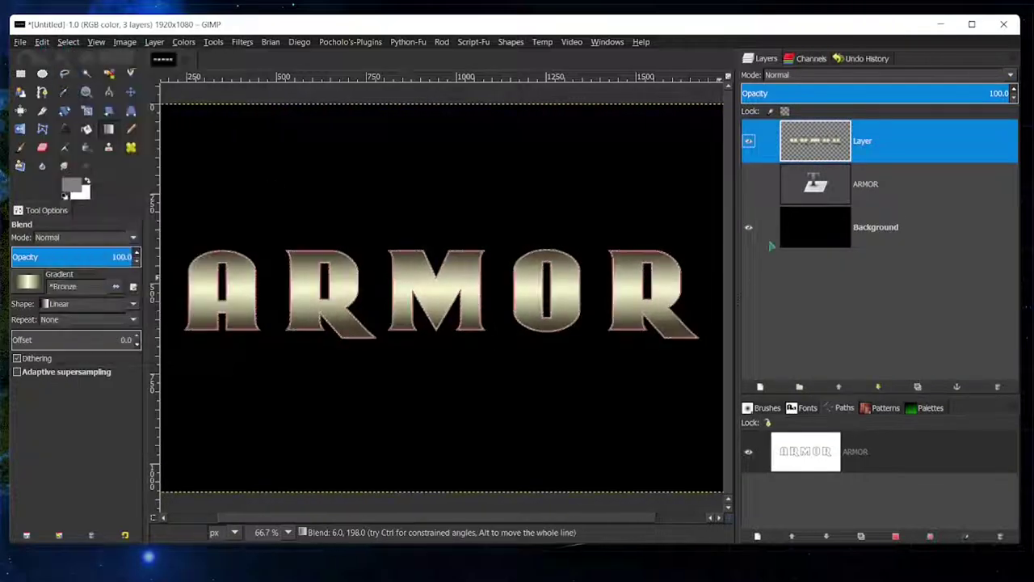
Step: Duplicate the bronze lettering layer and apply Lens Distortion to the copy
{"action": "key", "text": "shift+ctrl+d"}
{"action": "left_click", "coordinate": [242, 41]}
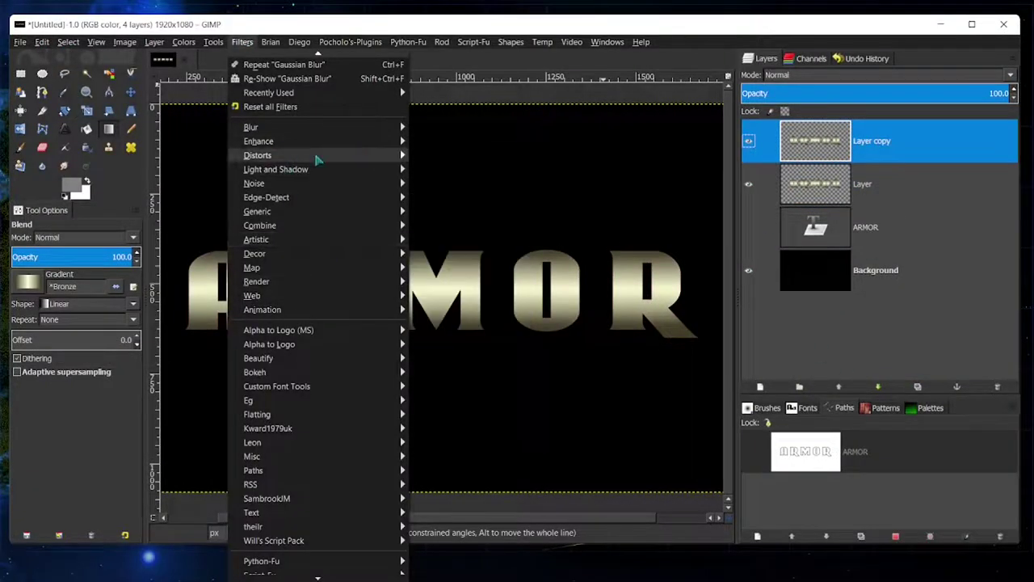
{"action": "left_click", "coordinate": [485, 202]}
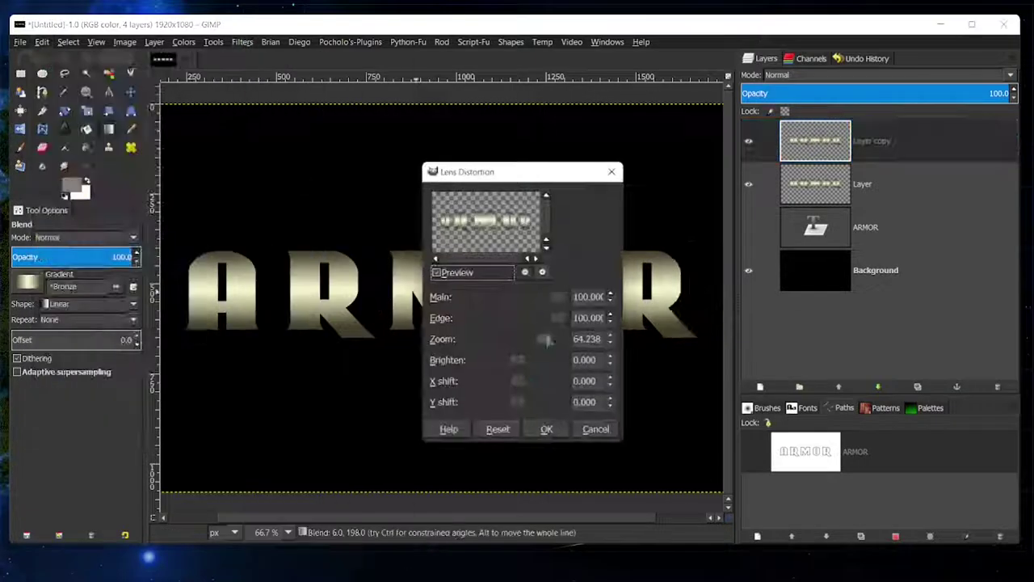
Step: Fit the image to the window and run the 3D Extrusion script on the letters
{"action": "key", "text": "shift+ctrl+j"}
{"action": "left_click", "coordinate": [242, 42]}
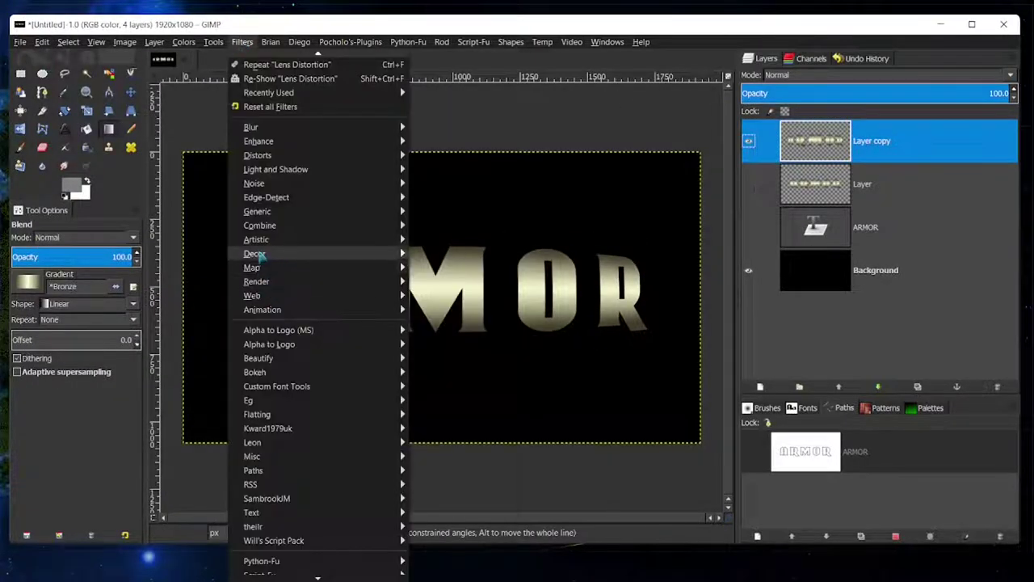
{"action": "left_click", "coordinate": [453, 295]}
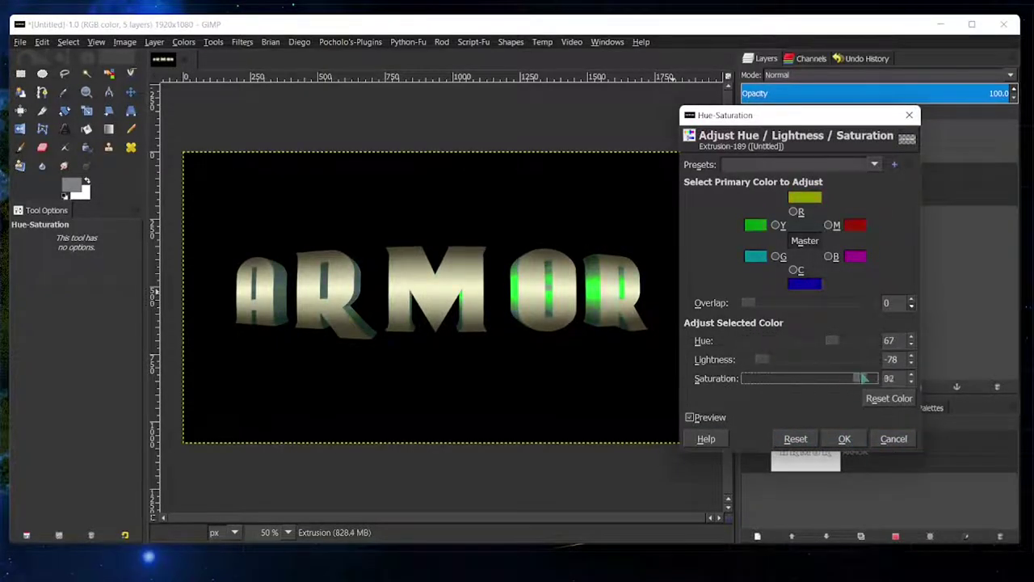
Step: Shift the extrusion's highlight hue to -32 toward orange and select Layer copy
{"action": "left_click", "coordinate": [815, 343]}
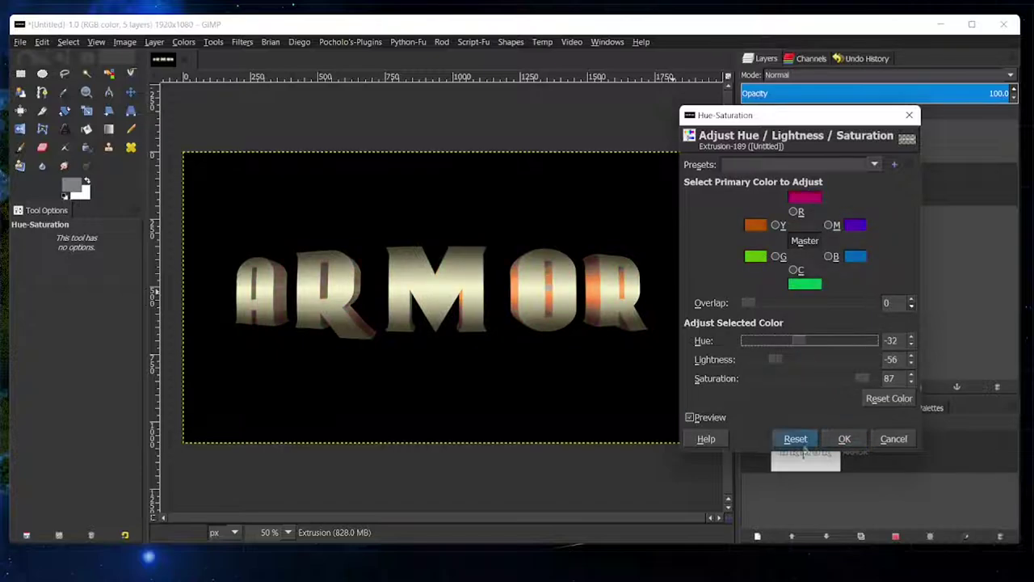
{"action": "key", "text": "Return"}
{"action": "left_click", "coordinate": [872, 141]}
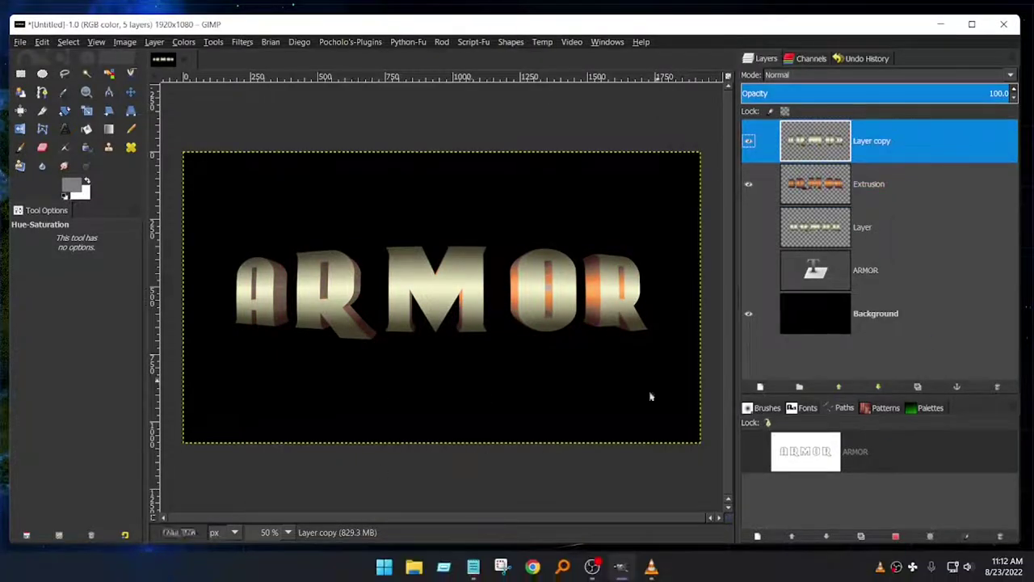
Step: Duplicate Layer copy, colorize it Hue 25, Saturation 82, Lightness -47, and add a new layer
{"action": "left_click", "coordinate": [918, 386]}
{"action": "left_click", "coordinate": [243, 41]}
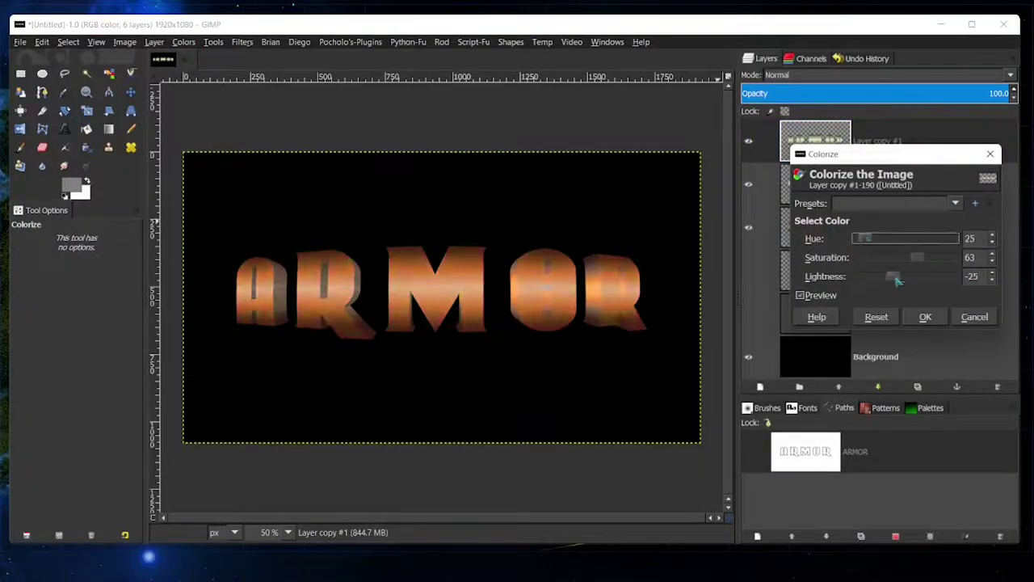
{"action": "mouse_move", "coordinate": [889, 259]}
{"action": "left_mouse_down"}
{"action": "mouse_move", "coordinate": [912, 259]}
{"action": "mouse_move", "coordinate": [877, 276]}
{"action": "left_mouse_up"}
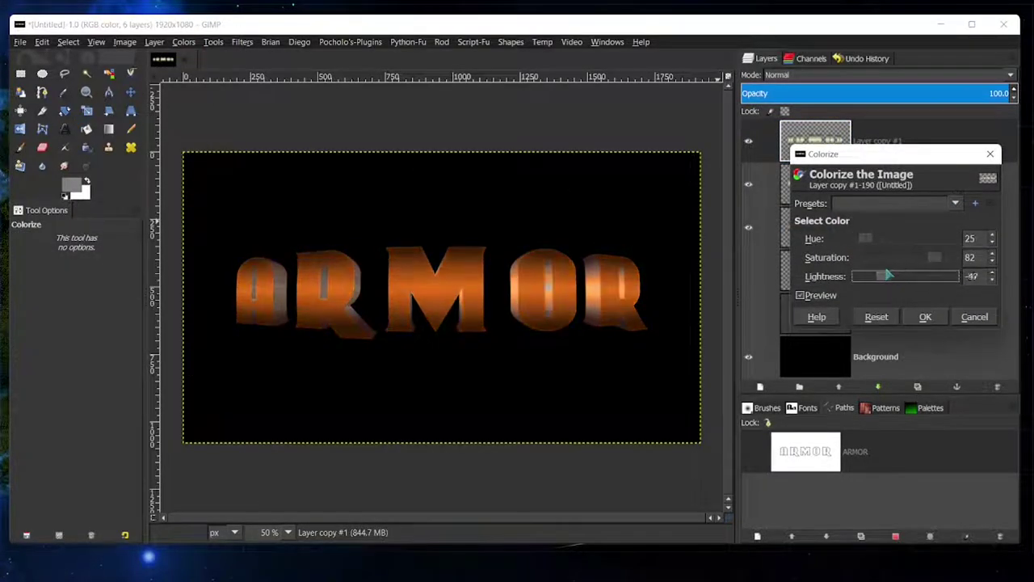
{"action": "mouse_move", "coordinate": [937, 257]}
{"action": "left_mouse_down"}
{"action": "mouse_move", "coordinate": [915, 261]}
{"action": "mouse_move", "coordinate": [867, 238]}
{"action": "left_mouse_up"}
{"action": "left_click", "coordinate": [925, 317]}
{"action": "left_click", "coordinate": [760, 387]}
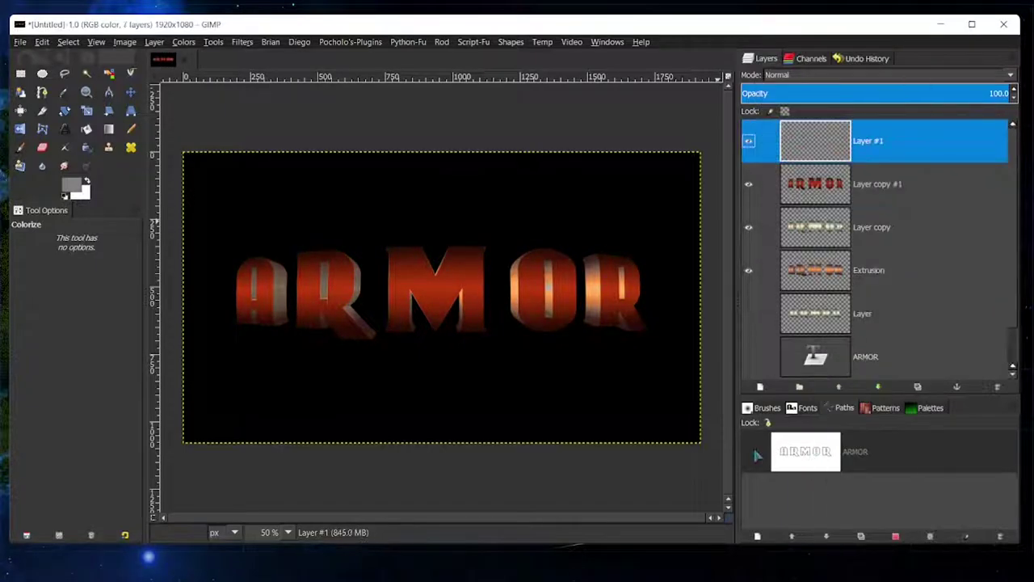
{"action": "left_click", "coordinate": [815, 184]}
Step: Shrink the letter selection and turn it into a Selection path
{"action": "left_click", "coordinate": [67, 42]}
{"action": "key", "text": "Return"}
{"action": "left_click", "coordinate": [89, 84]}
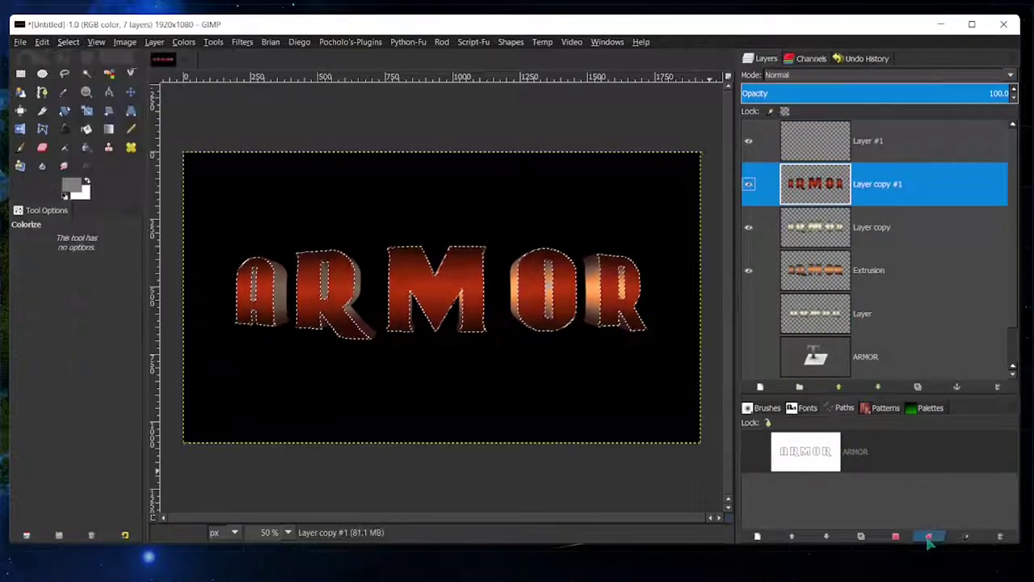
{"action": "left_click", "coordinate": [41, 42]}
{"action": "left_click", "coordinate": [81, 232]}
{"action": "left_click", "coordinate": [930, 536], "text": "shift"}
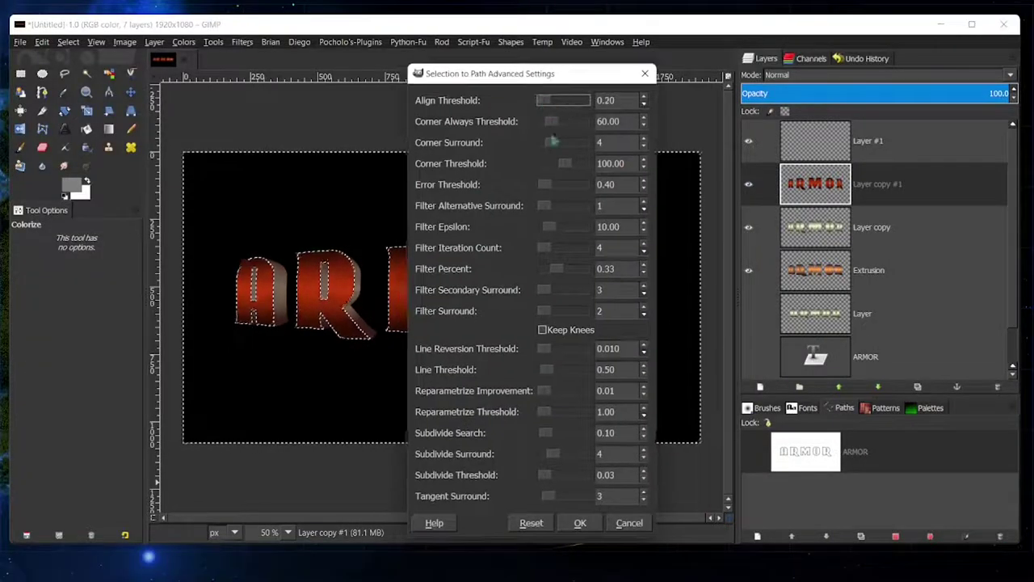
{"action": "left_click", "coordinate": [581, 523]}
Step: Stroke the Selection path onto Layer #1 and apply a Gaussian blur
{"action": "right_click", "coordinate": [815, 141]}
{"action": "left_click", "coordinate": [131, 129]}
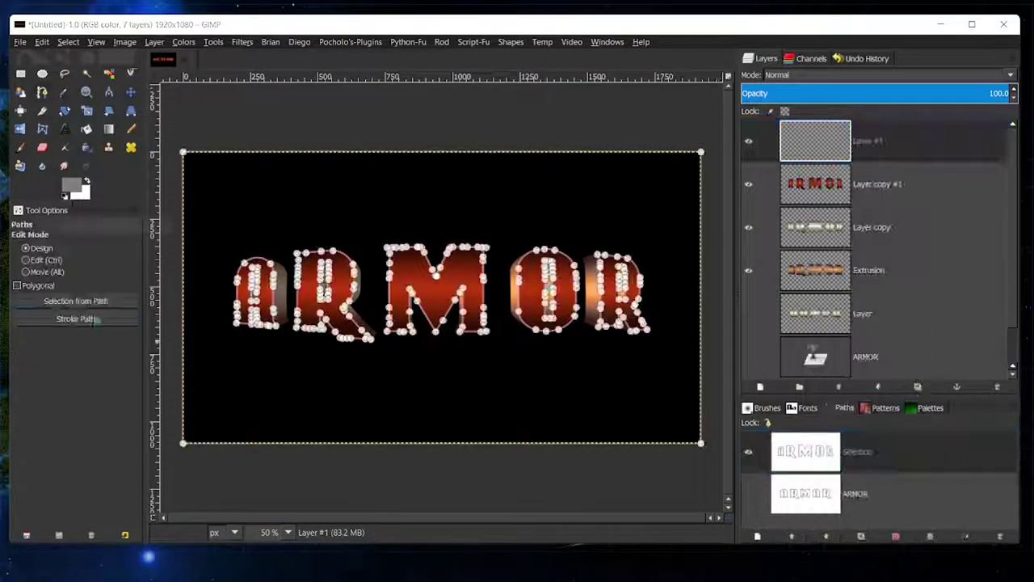
{"action": "left_click", "coordinate": [239, 42]}
{"action": "left_click", "coordinate": [437, 151]}
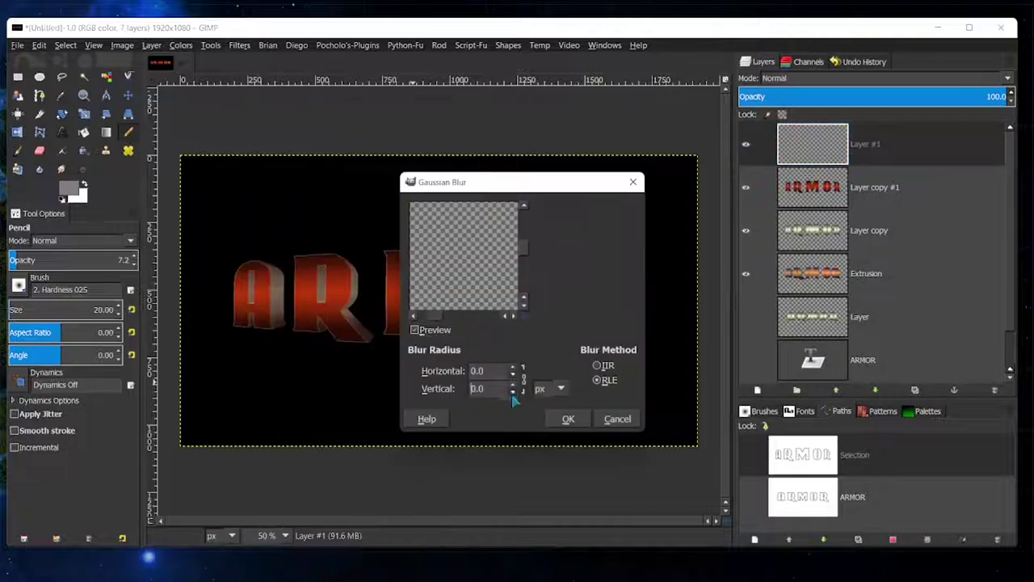
{"action": "left_click", "coordinate": [568, 418]}
Step: Set Layer #1 to Dodge mode and add a new top Layer #2
{"action": "left_click", "coordinate": [815, 144]}
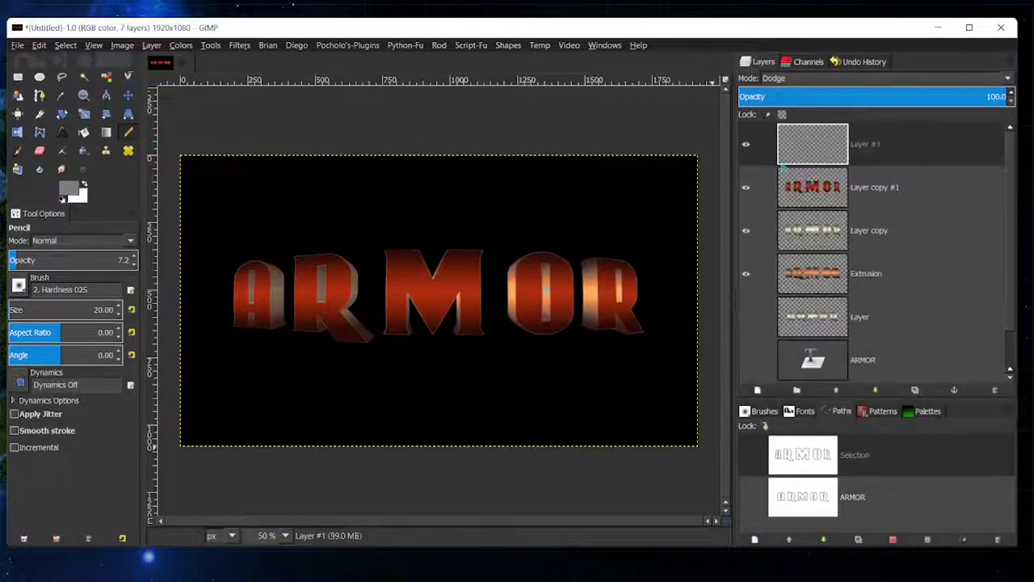
{"action": "right_click", "coordinate": [815, 144]}
{"action": "left_click", "coordinate": [240, 44]}
{"action": "key", "text": "Escape"}
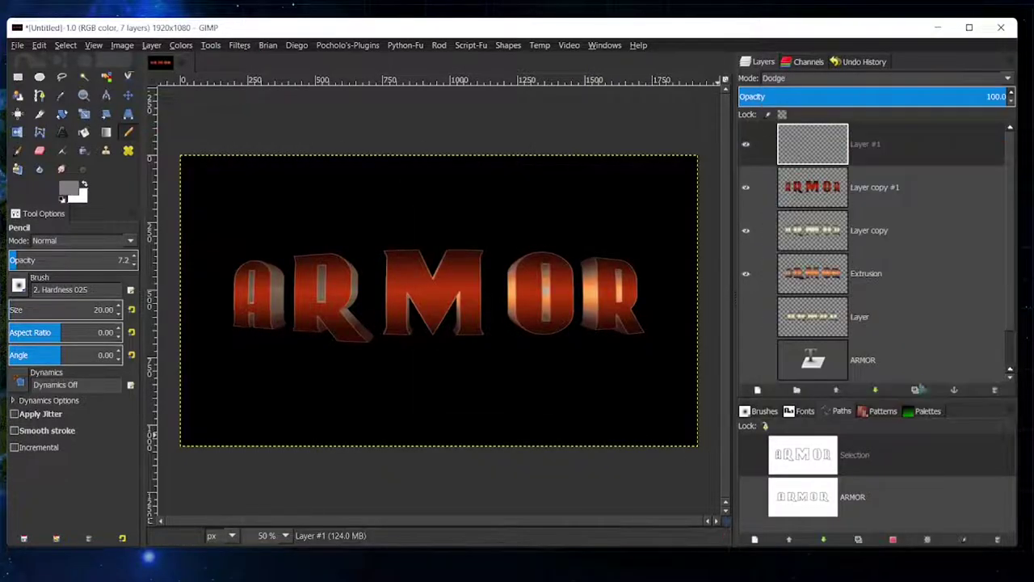
{"action": "key", "text": "shift+ctrl+n"}
{"action": "left_click", "coordinate": [239, 44]}
{"action": "key", "text": "Escape"}
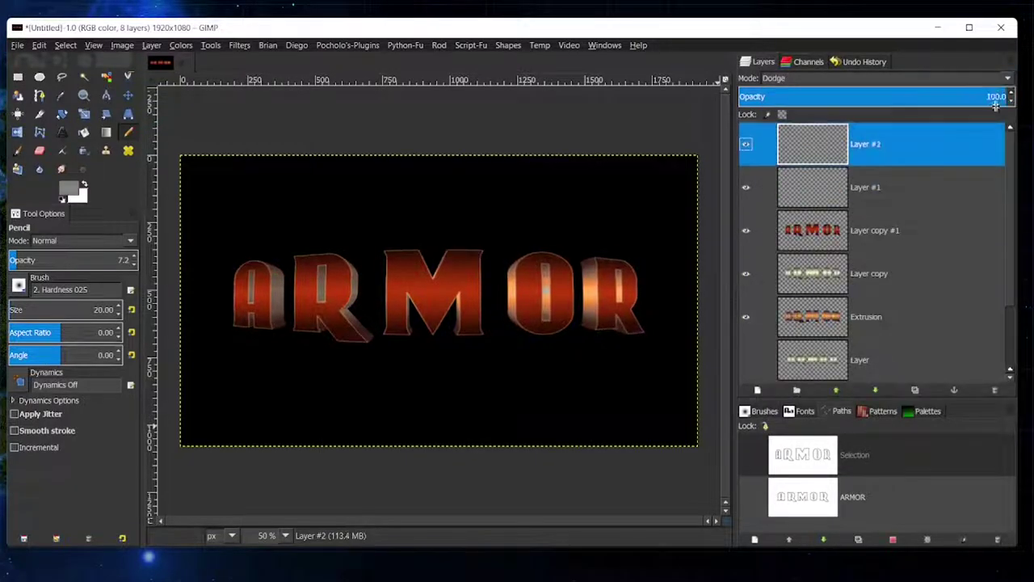
{"action": "type", "text": "52"}
Step: Load the coloured ARMOR letters as a selection and add a new empty layer
{"action": "left_click", "coordinate": [849, 234]}
{"action": "right_click", "coordinate": [849, 235]}
{"action": "left_click", "coordinate": [869, 321]}
{"action": "key", "text": "shift+ctrl+n"}
{"action": "left_click", "coordinate": [878, 411]}
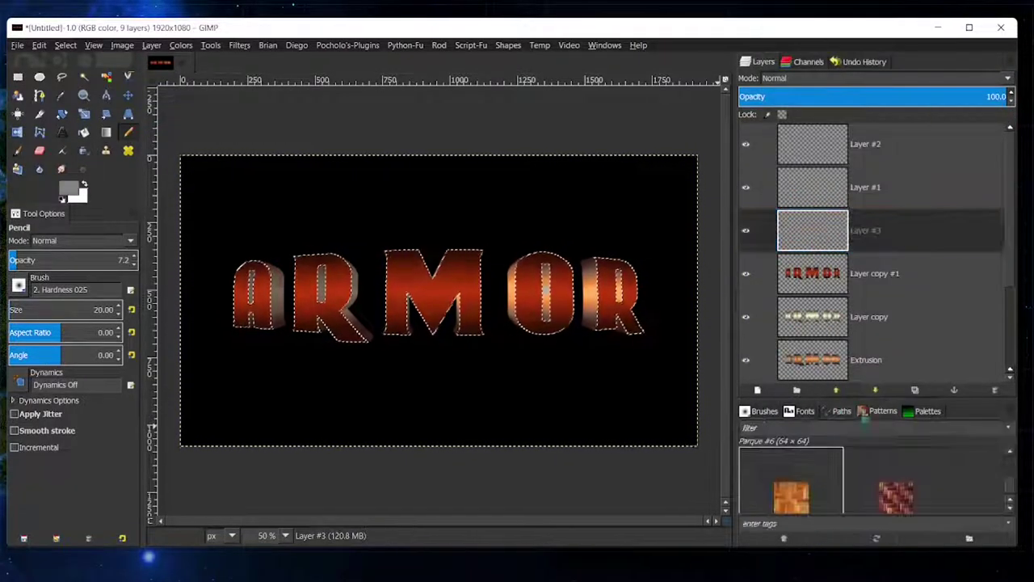
Step: Fill the new Layer #3 with the stud_armor_02 riveted plate pattern
{"action": "left_click_drag", "start_coordinate": [732, 324], "coordinate": [208, 324]}
{"action": "scroll", "coordinate": [582, 388], "scroll_direction": "down", "scroll_amount": 5}
{"action": "scroll", "coordinate": [582, 388], "scroll_direction": "down", "scroll_amount": 5}
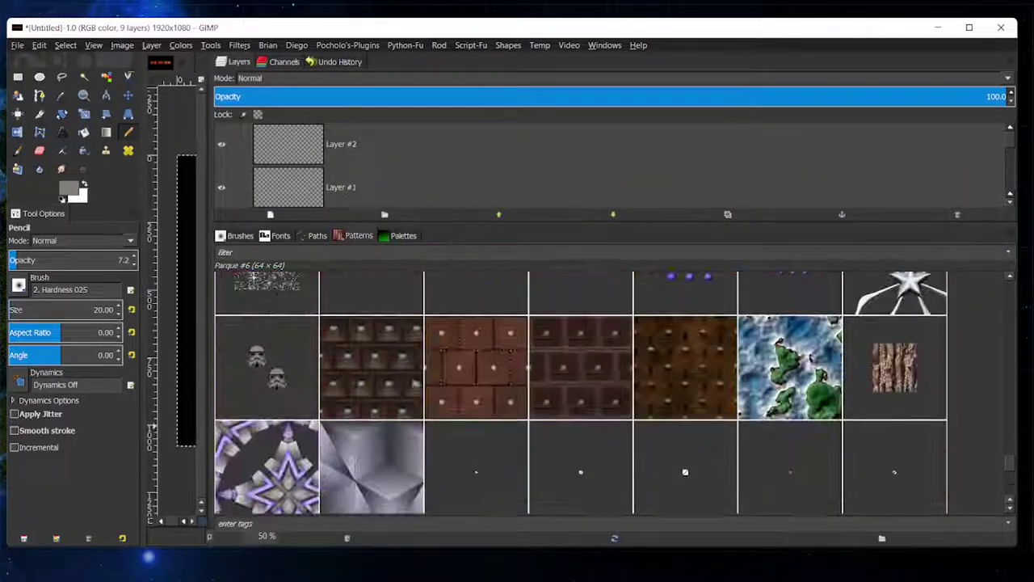
{"action": "mouse_move", "coordinate": [375, 376]}
{"action": "left_mouse_down"}
{"action": "mouse_move", "coordinate": [186, 324]}
{"action": "mouse_move", "coordinate": [906, 323]}
{"action": "left_mouse_up"}
{"action": "left_click", "coordinate": [65, 44]}
{"action": "left_click", "coordinate": [76, 72]}
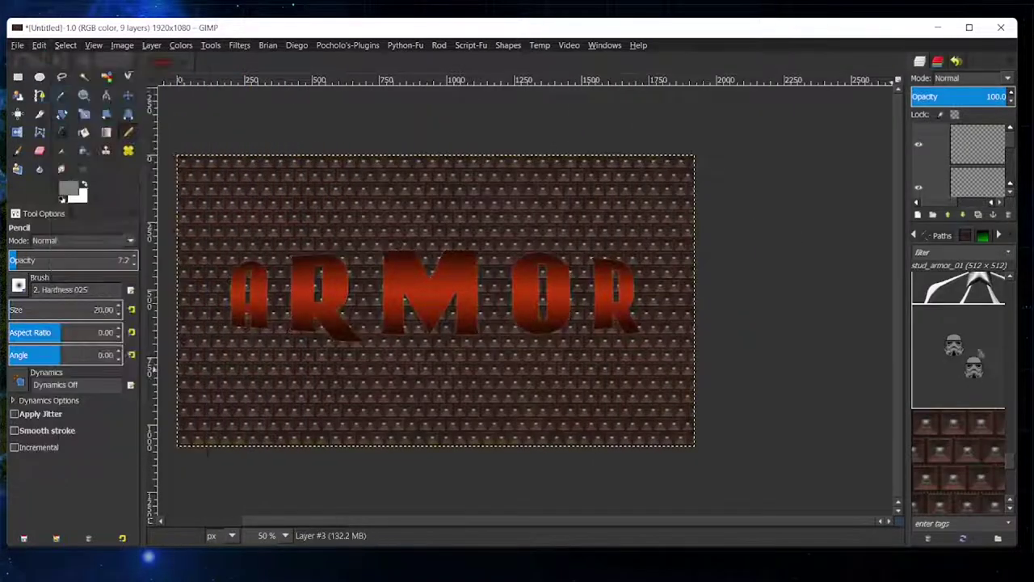
{"action": "left_click_drag", "start_coordinate": [907, 152], "coordinate": [702, 152]}
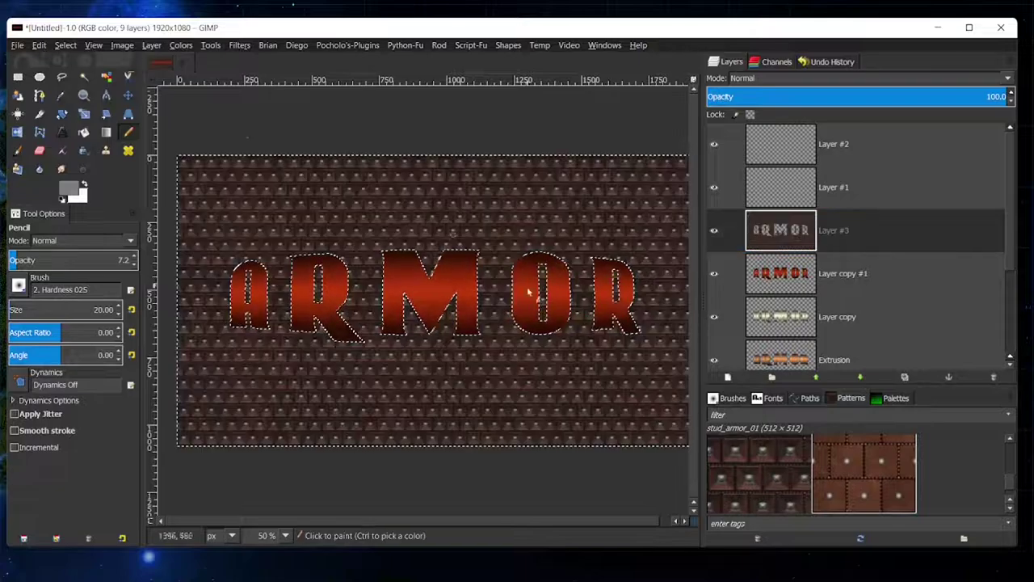
{"action": "left_click", "coordinate": [39, 44]}
{"action": "left_click", "coordinate": [61, 280]}
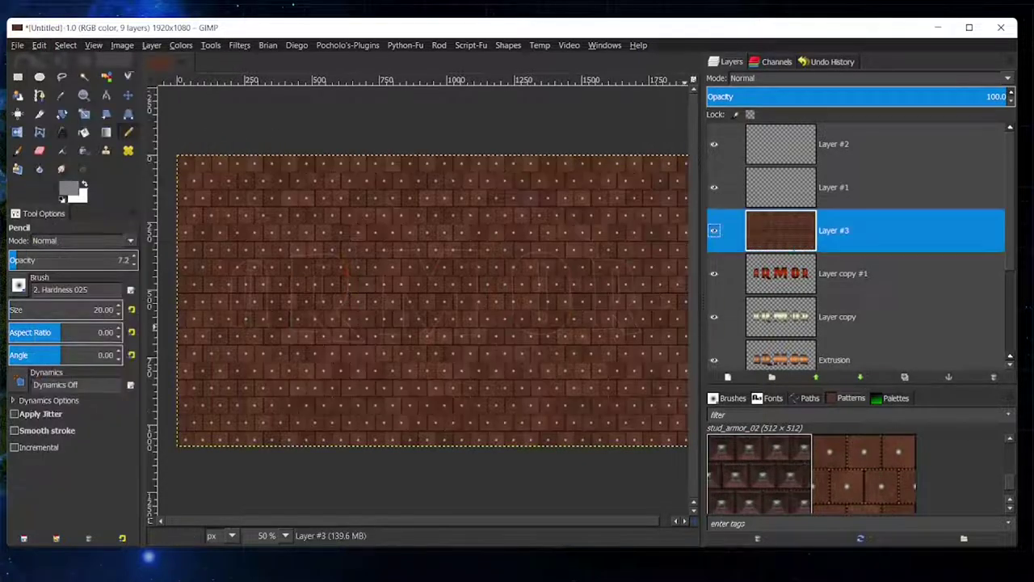
{"action": "left_click", "coordinate": [810, 398]}
Step: Scale the pattern layer down to about 1582×890, centred, and anchor it
{"action": "key", "text": "shift+s"}
{"action": "left_click", "coordinate": [278, 272]}
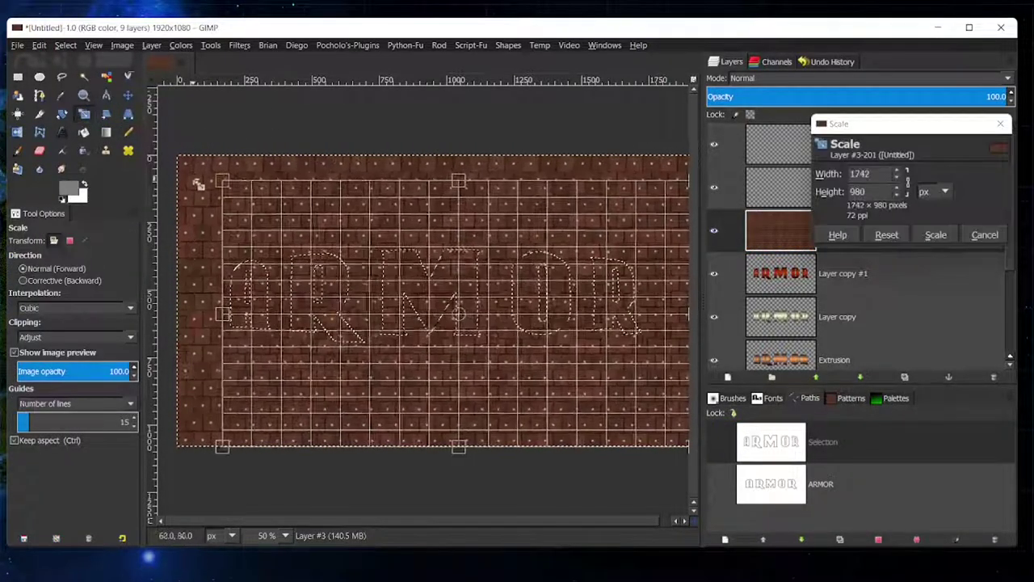
{"action": "left_click_drag", "start_coordinate": [180, 157], "coordinate": [226, 184]}
{"action": "key", "text": "Return"}
{"action": "key", "text": "ctrl+h"}
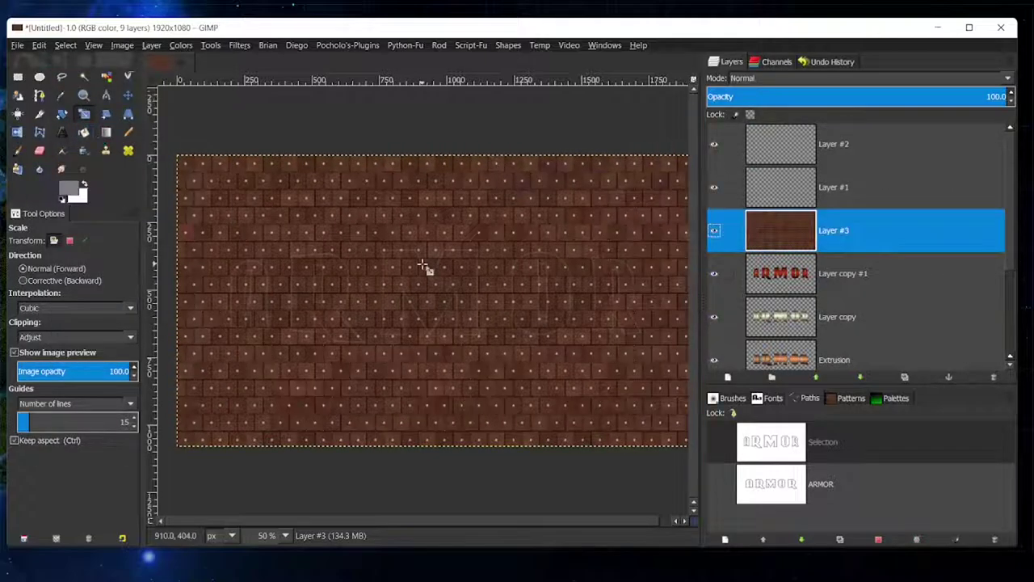
{"action": "left_click", "coordinate": [426, 268]}
{"action": "left_click_drag", "start_coordinate": [682, 443], "coordinate": [658, 433]}
{"action": "key", "text": "Return"}
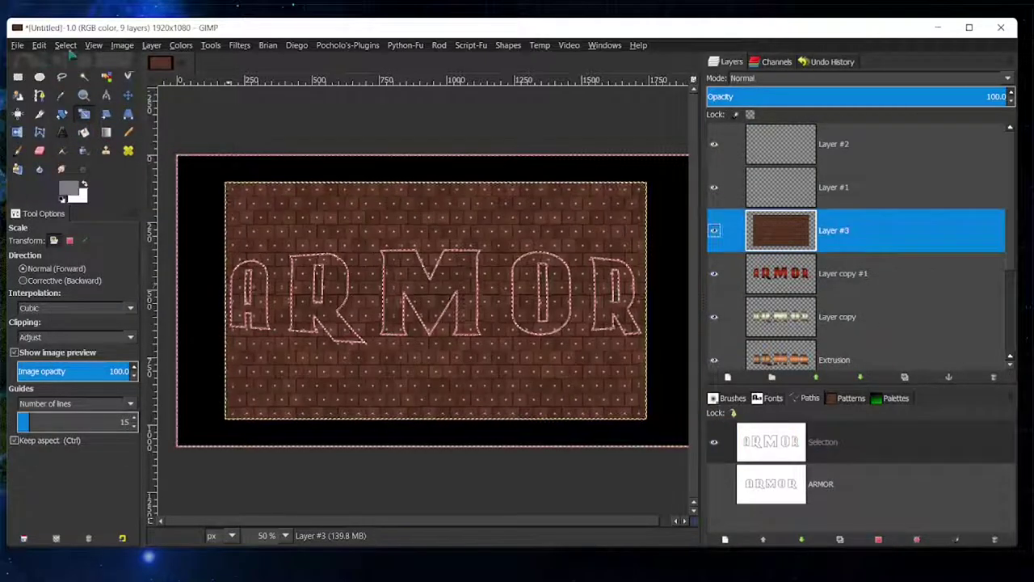
{"action": "left_click", "coordinate": [39, 44]}
{"action": "key", "text": "Escape"}
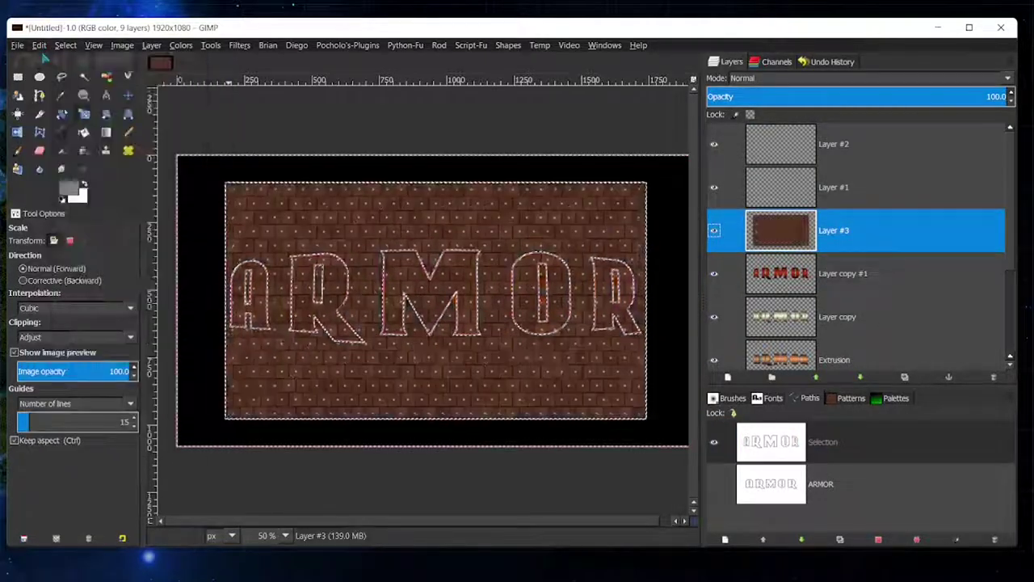
Step: Copy the pattern inside the letter selection and paste it as a new layer
{"action": "left_click", "coordinate": [66, 45]}
{"action": "right_click", "coordinate": [779, 230]}
{"action": "key", "text": "Escape"}
{"action": "key", "text": "ctrl+c"}
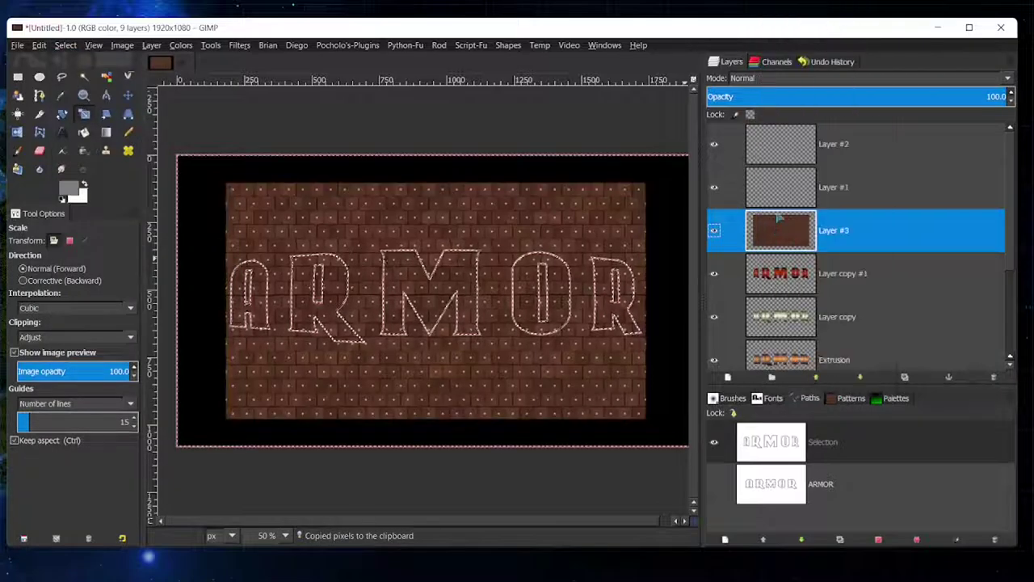
{"action": "left_click", "coordinate": [39, 44]}
{"action": "left_click", "coordinate": [69, 146]}
Step: Hide the full-size pattern Layer #3 so the texture shows only in the letters
{"action": "left_click", "coordinate": [781, 305]}
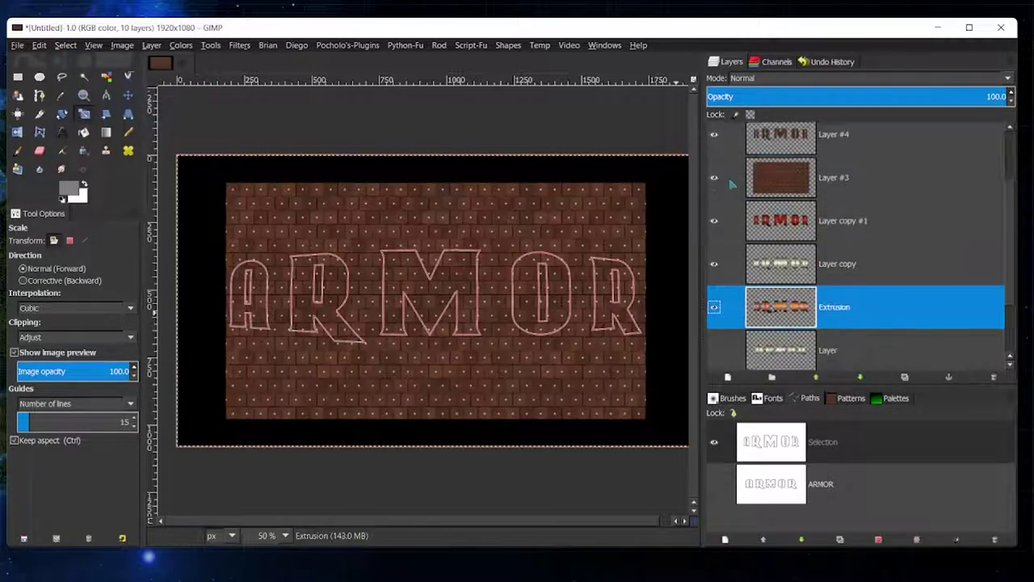
{"action": "right_click", "coordinate": [776, 307]}
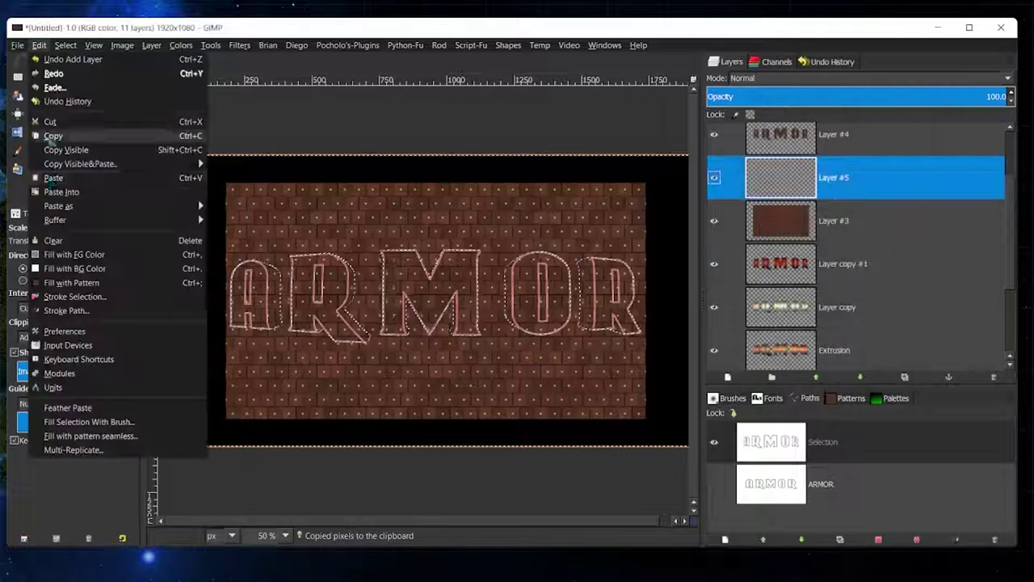
{"action": "left_click", "coordinate": [713, 317]}
{"action": "scroll", "coordinate": [540, 306], "scroll_direction": "up", "scroll_amount": 3}
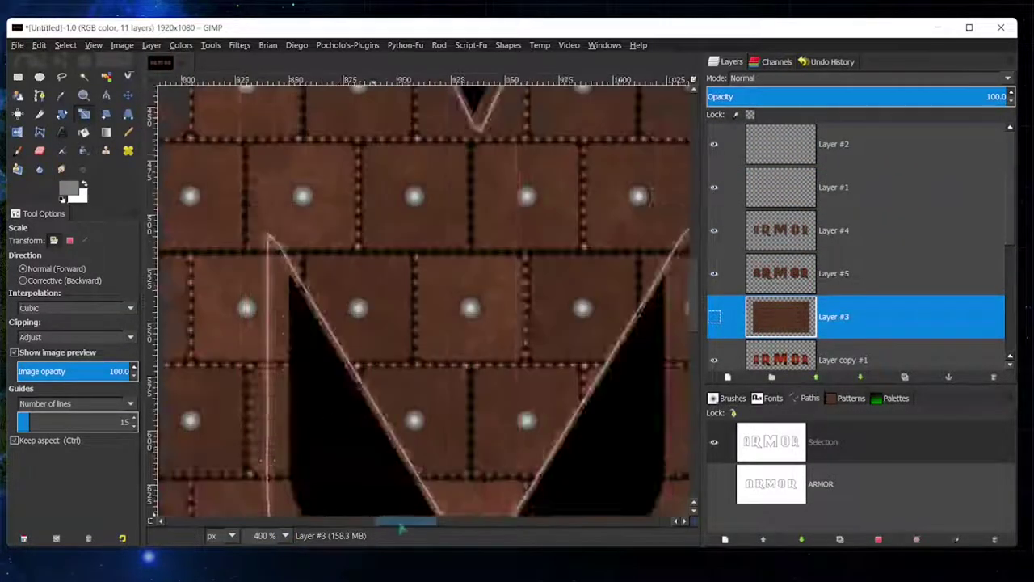
{"action": "scroll", "coordinate": [541, 306], "scroll_direction": "up", "scroll_amount": 2}
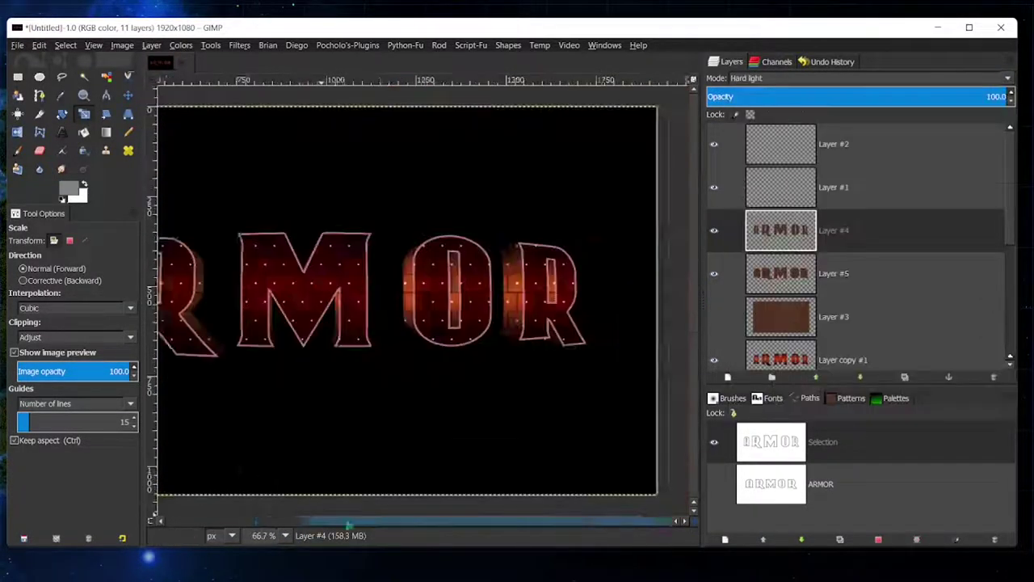
Step: Raise the Layer copy #1 letters' lightness to 81 with Hue-Saturation
{"action": "left_click", "coordinate": [181, 45]}
{"action": "left_click", "coordinate": [212, 86]}
{"action": "left_click_drag", "start_coordinate": [809, 360], "coordinate": [862, 366]}
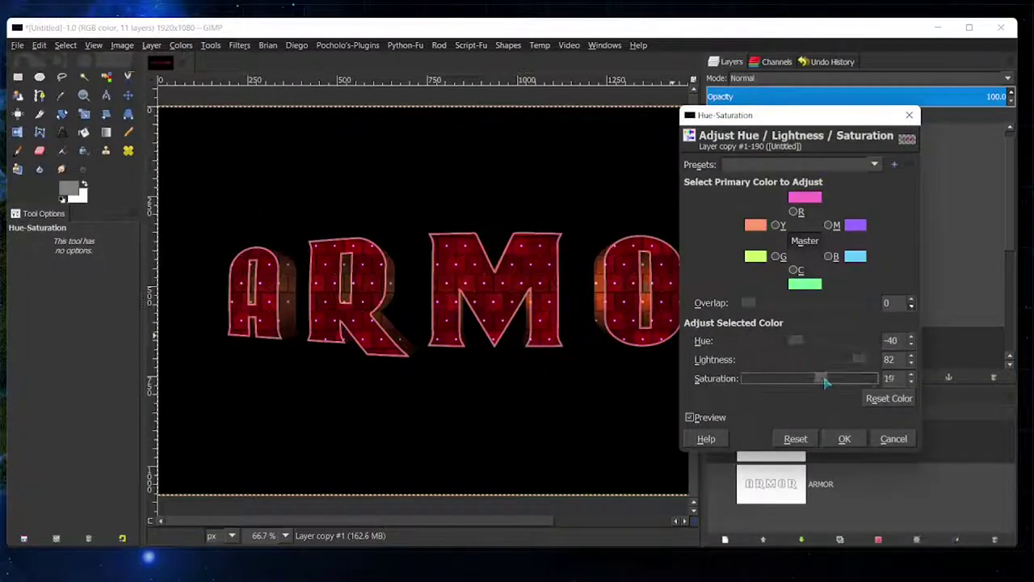
{"action": "left_click", "coordinate": [844, 439]}
Step: Compare Layers #4 and #5 by switching between them and undoing and redoing the change
{"action": "left_click", "coordinate": [776, 261]}
{"action": "left_click", "coordinate": [776, 218]}
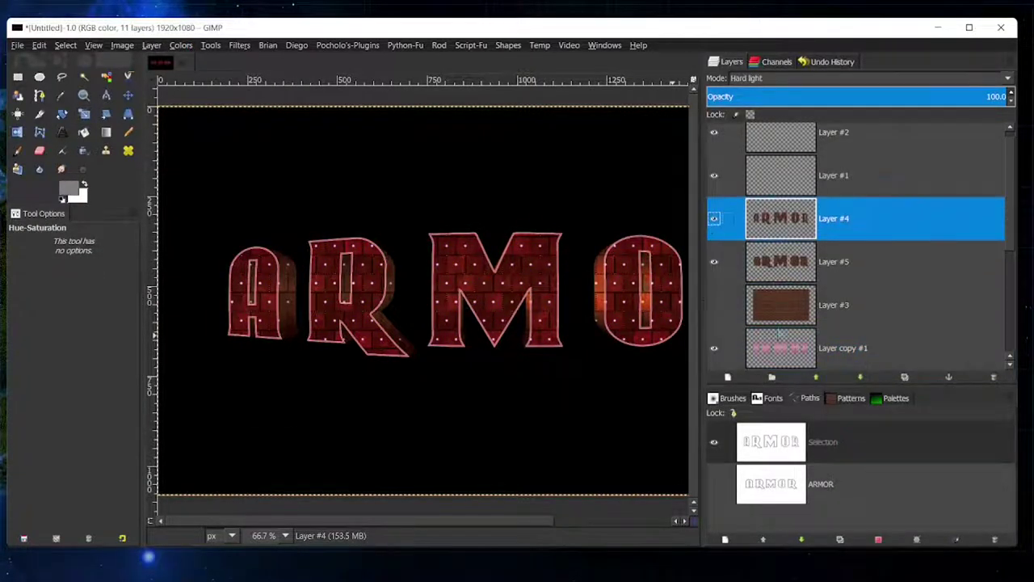
{"action": "left_click", "coordinate": [776, 261]}
{"action": "left_click", "coordinate": [776, 218]}
{"action": "left_click", "coordinate": [776, 261]}
{"action": "left_click", "coordinate": [39, 45]}
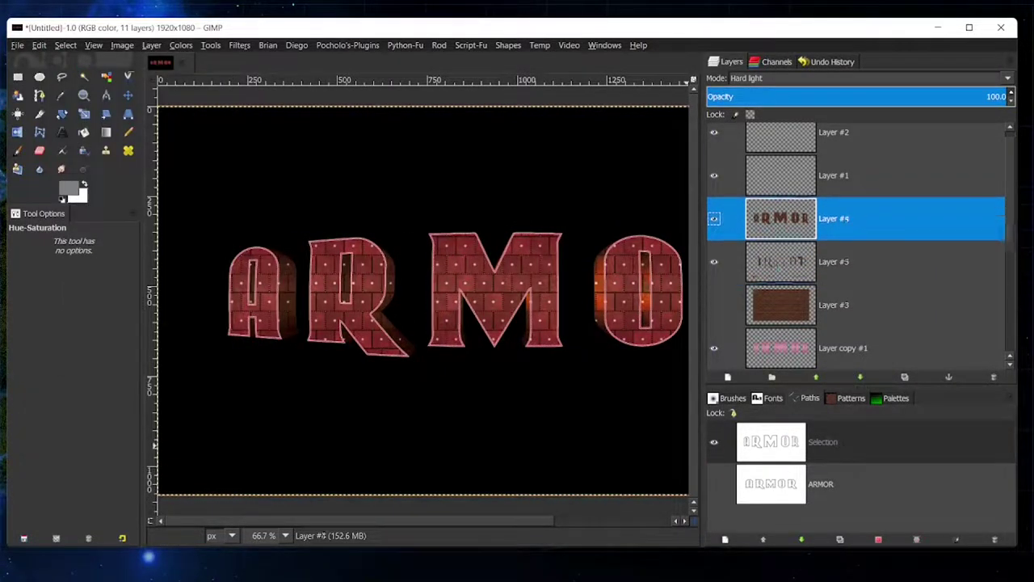
{"action": "left_click", "coordinate": [39, 45]}
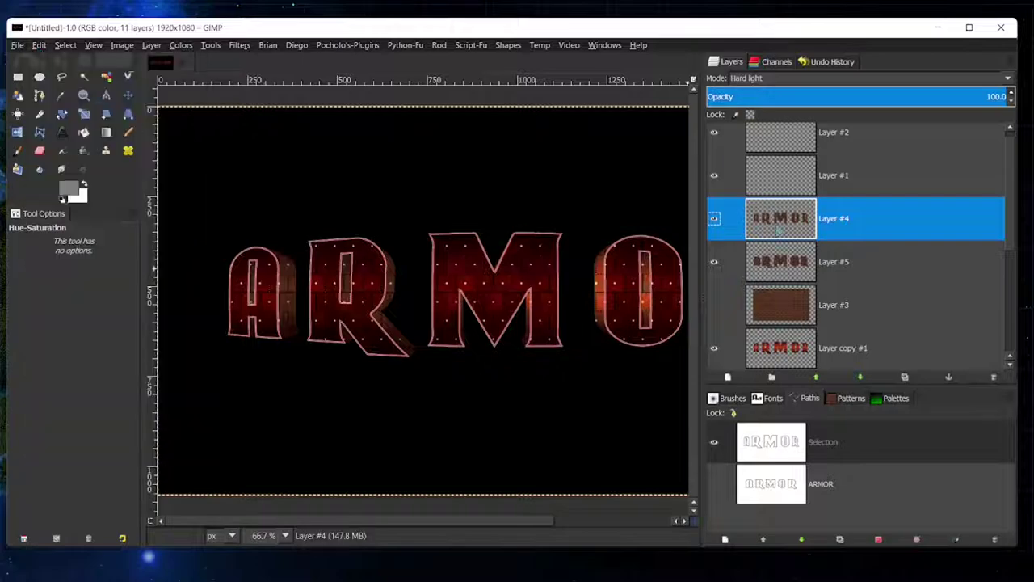
{"action": "left_click", "coordinate": [780, 261]}
{"action": "left_click", "coordinate": [39, 44]}
{"action": "left_click", "coordinate": [49, 57]}
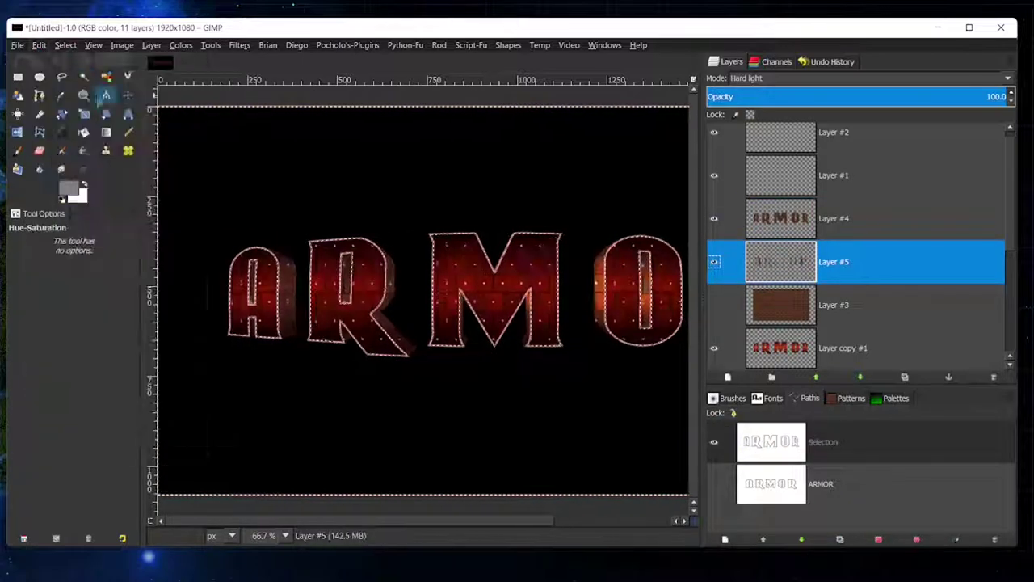
{"action": "key", "text": "Page_Up"}
{"action": "key", "text": "Page_Down"}
{"action": "key", "text": "Page_Up"}
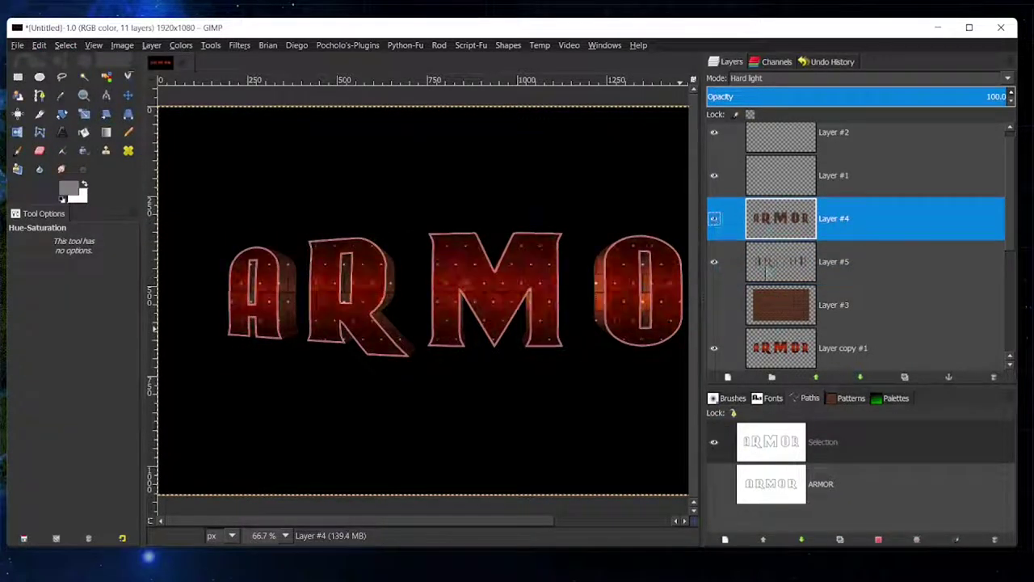
Step: Set Layer copy #1 to lightness 83 and saturation -35 in Hue-Saturation
{"action": "left_click", "coordinate": [780, 347]}
{"action": "left_click", "coordinate": [181, 44]}
{"action": "left_click", "coordinate": [206, 73]}
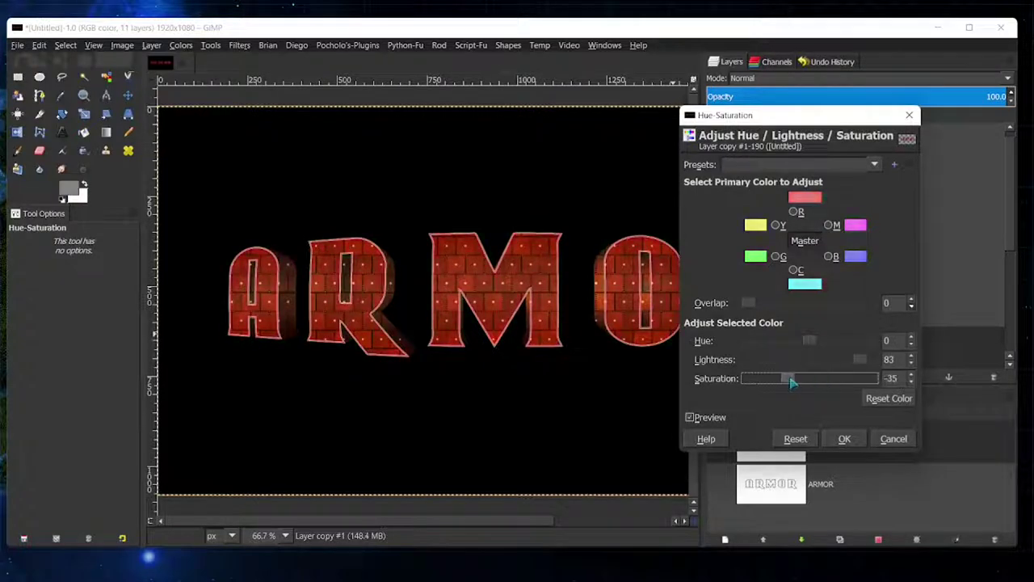
{"action": "left_click", "coordinate": [894, 438]}
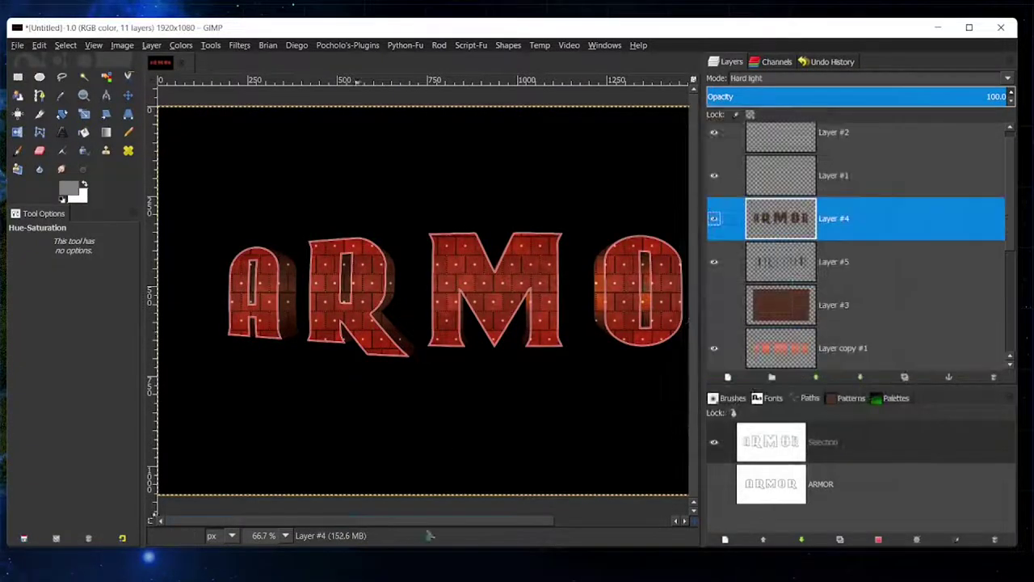
Step: Select Layer #5 and raise its curve in Curves
{"action": "left_click", "coordinate": [730, 266]}
{"action": "left_click", "coordinate": [181, 45]}
{"action": "left_click", "coordinate": [207, 140]}
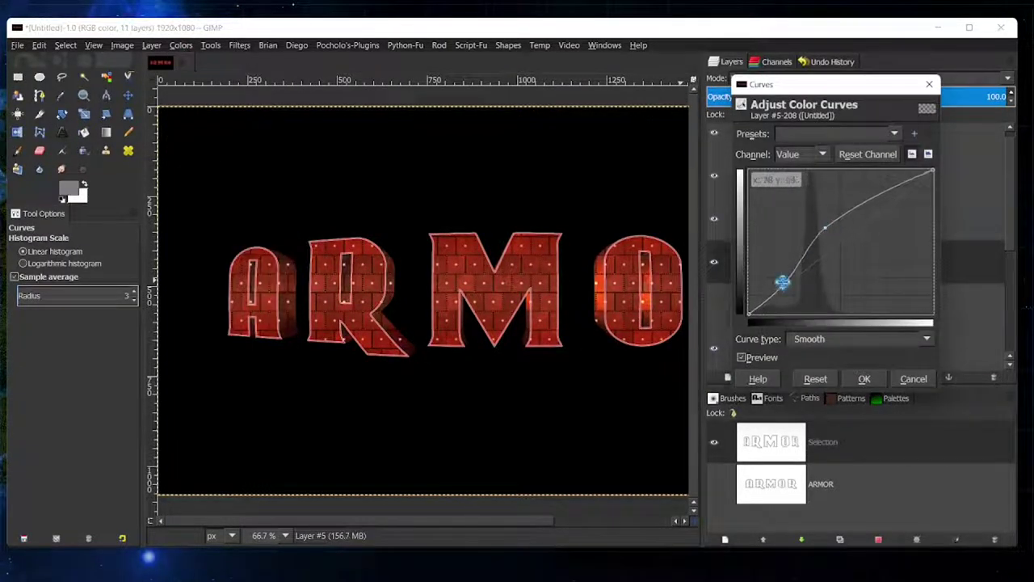
Step: Apply the brightening curve to Layer #5, zoom out, and lift its Hue-Saturation lightness to 65
{"action": "left_click", "coordinate": [864, 378]}
{"action": "key", "text": "minus"}
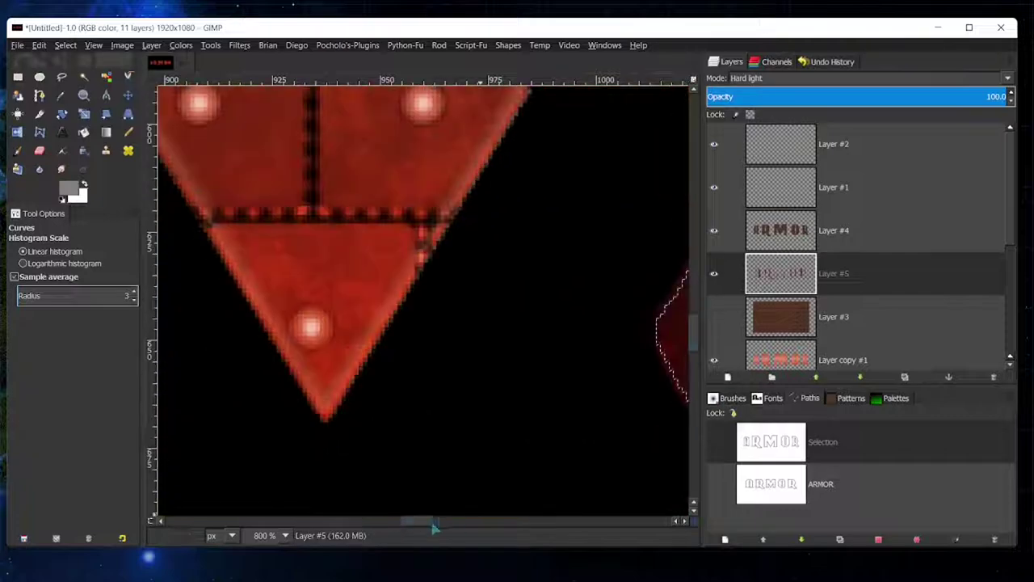
{"action": "left_click", "coordinate": [208, 73]}
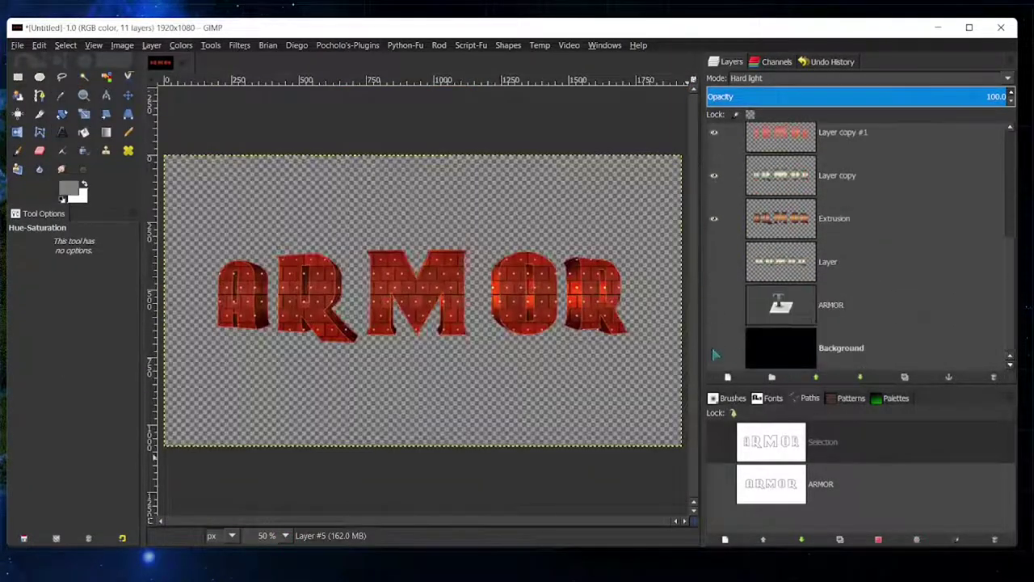
Step: Create a new layer from the visible image and set it to Screen mode
{"action": "right_click", "coordinate": [748, 143]}
{"action": "left_click", "coordinate": [808, 192]}
{"action": "left_click", "coordinate": [857, 78]}
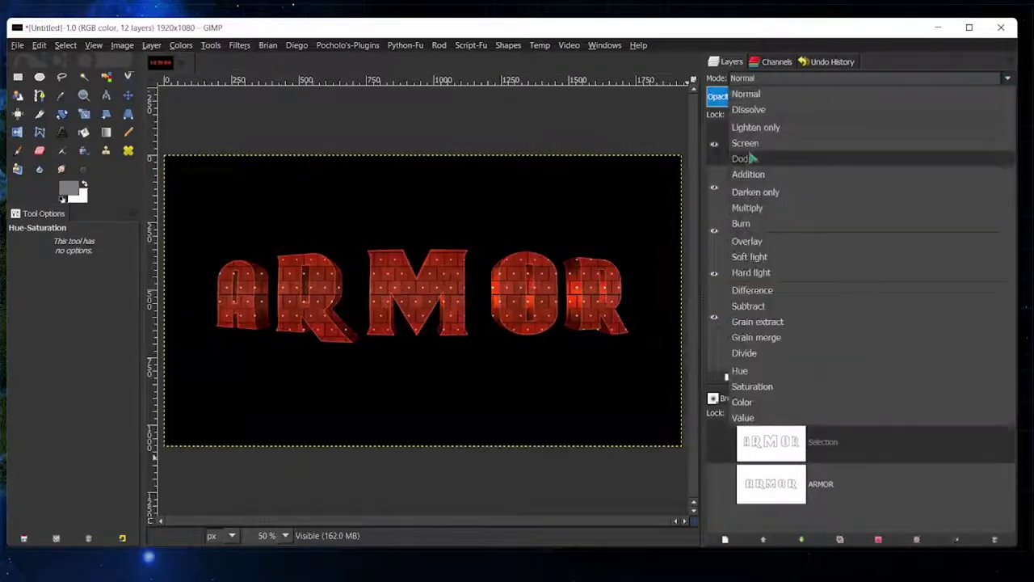
{"action": "left_click", "coordinate": [763, 143]}
Step: Add a new Layer #6 above the background and fill it with a Bronze gradient
{"action": "scroll", "coordinate": [857, 242], "scroll_direction": "down", "scroll_amount": 5}
{"action": "left_click", "coordinate": [808, 348]}
{"action": "left_click", "coordinate": [727, 377]}
{"action": "left_click", "coordinate": [843, 207]}
{"action": "key", "text": "l"}
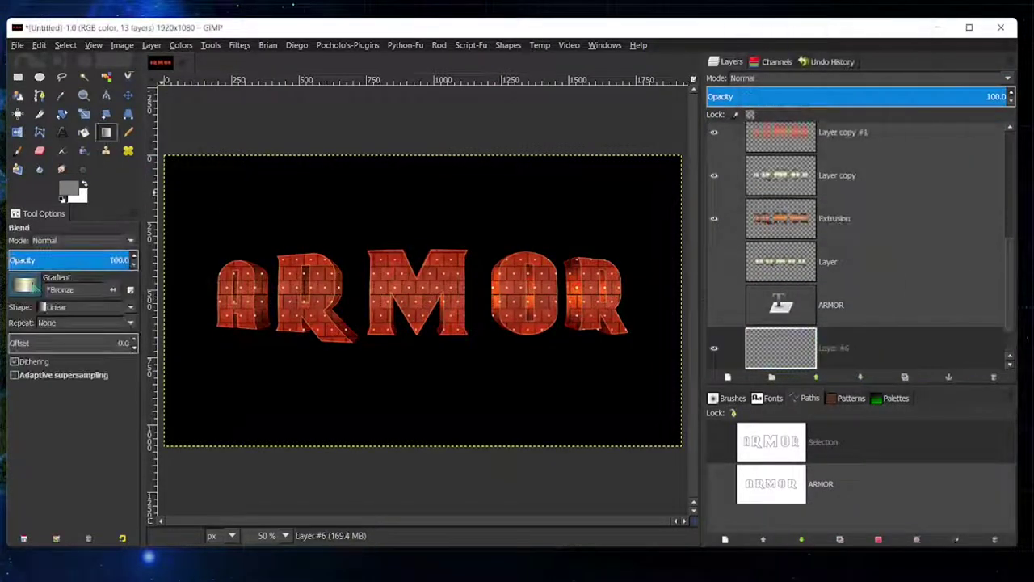
{"action": "left_click_drag", "start_coordinate": [429, 448], "coordinate": [418, 409]}
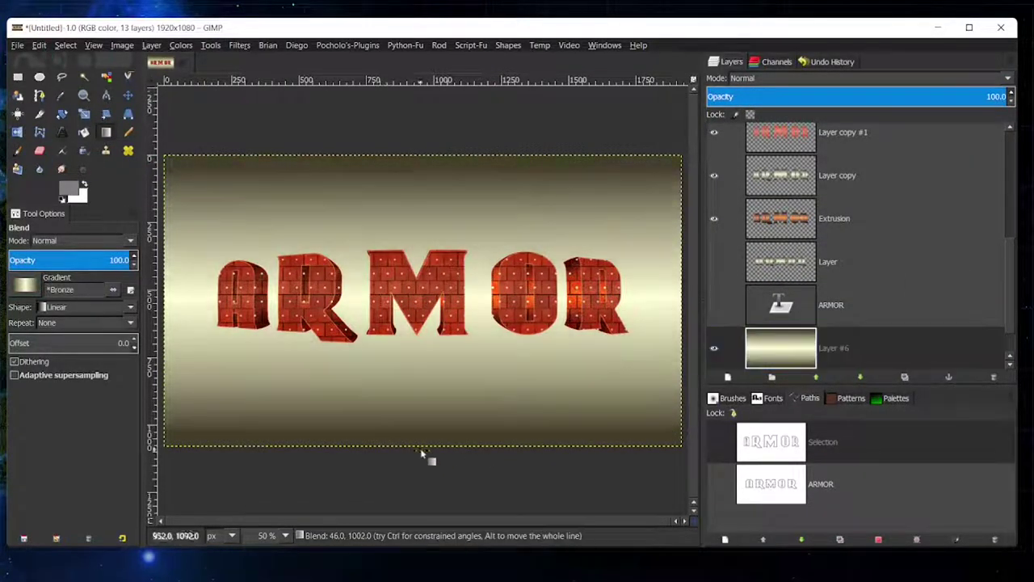
Step: Retint the background gradient pale pink-purple by adjusting hue, lightness and saturation
{"action": "left_click", "coordinate": [180, 44]}
{"action": "left_click", "coordinate": [211, 73]}
{"action": "mouse_move", "coordinate": [809, 340]}
{"action": "left_mouse_down"}
{"action": "mouse_move", "coordinate": [865, 340]}
{"action": "mouse_move", "coordinate": [760, 340]}
{"action": "left_mouse_up"}
{"action": "mouse_move", "coordinate": [808, 359]}
{"action": "left_mouse_down"}
{"action": "mouse_move", "coordinate": [824, 359]}
{"action": "mouse_move", "coordinate": [833, 378]}
{"action": "left_mouse_up"}
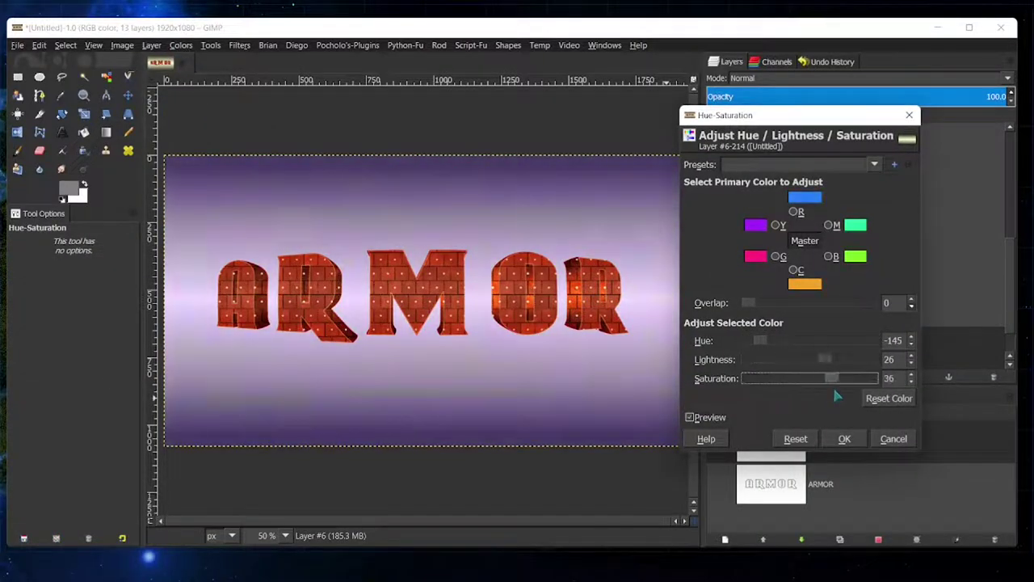
{"action": "left_click_drag", "start_coordinate": [750, 341], "coordinate": [879, 359]}
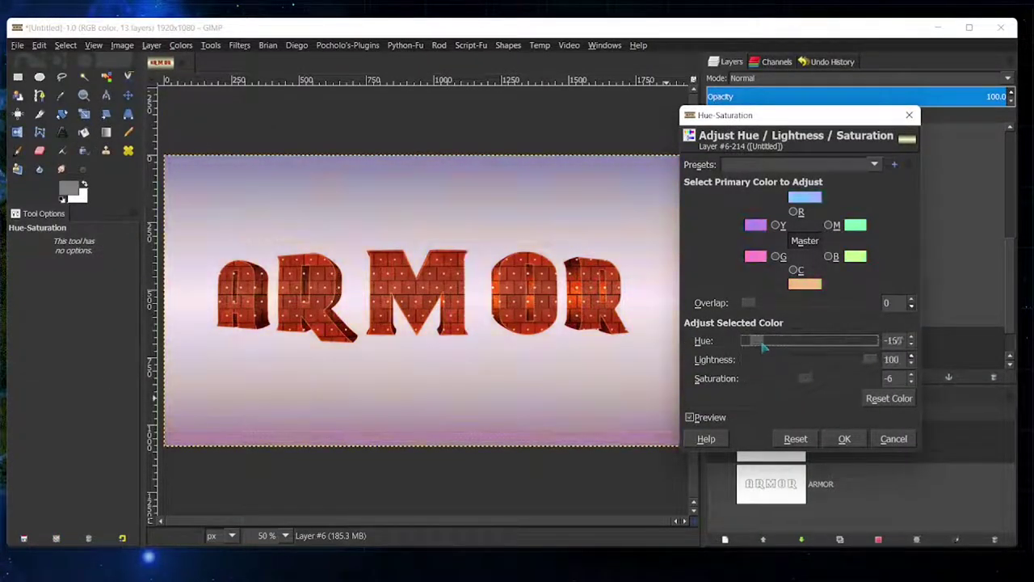
{"action": "left_click_drag", "start_coordinate": [806, 378], "coordinate": [828, 378]}
{"action": "mouse_move", "coordinate": [801, 343]}
{"action": "left_mouse_down"}
{"action": "mouse_move", "coordinate": [769, 358]}
{"action": "mouse_move", "coordinate": [806, 358]}
{"action": "left_mouse_up"}
Step: Apply the pending hue-saturation change and add a drop shadow to the ARMOR extrusion
{"action": "left_click", "coordinate": [844, 439]}
{"action": "left_click", "coordinate": [239, 45]}
{"action": "left_click", "coordinate": [442, 367]}
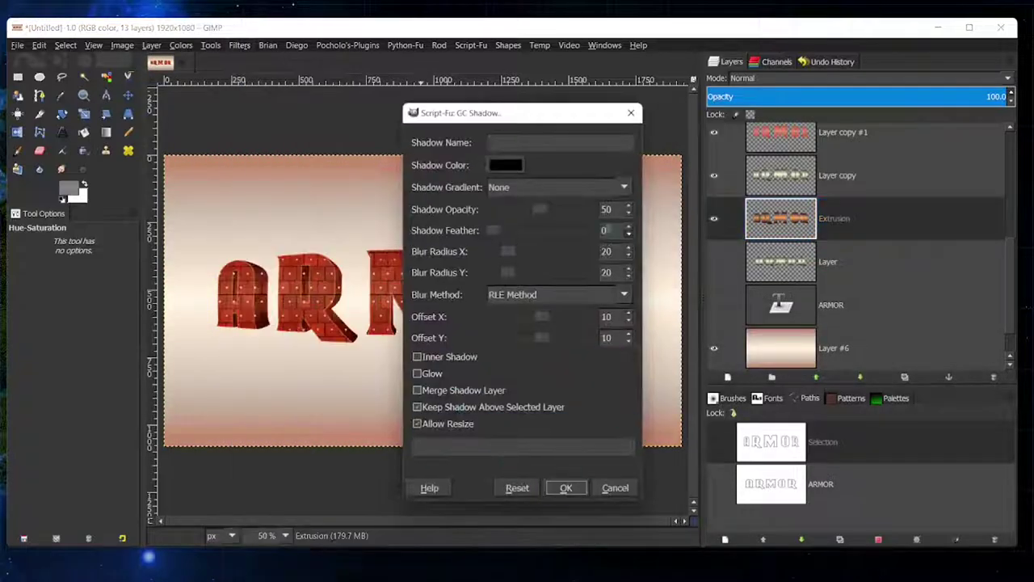
{"action": "left_click", "coordinate": [562, 486]}
Step: Set the background gradient layer to Grain merge at 41 opacity
{"action": "scroll", "coordinate": [857, 307], "scroll_direction": "down", "scroll_amount": 3}
{"action": "left_click", "coordinate": [856, 304]}
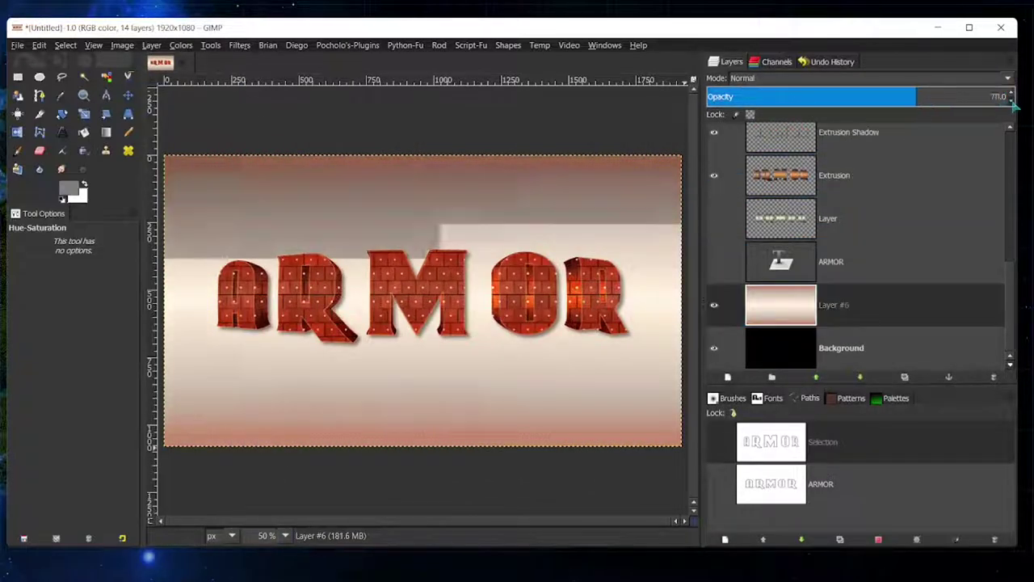
{"action": "left_click", "coordinate": [857, 77]}
{"action": "left_click", "coordinate": [857, 97]}
{"action": "left_click_drag", "start_coordinate": [969, 96], "coordinate": [828, 96]}
Step: Create a Visible layer, duplicate it in Screen mode, and brighten the letters with Curves
{"action": "key", "text": "shift+ctrl+v"}
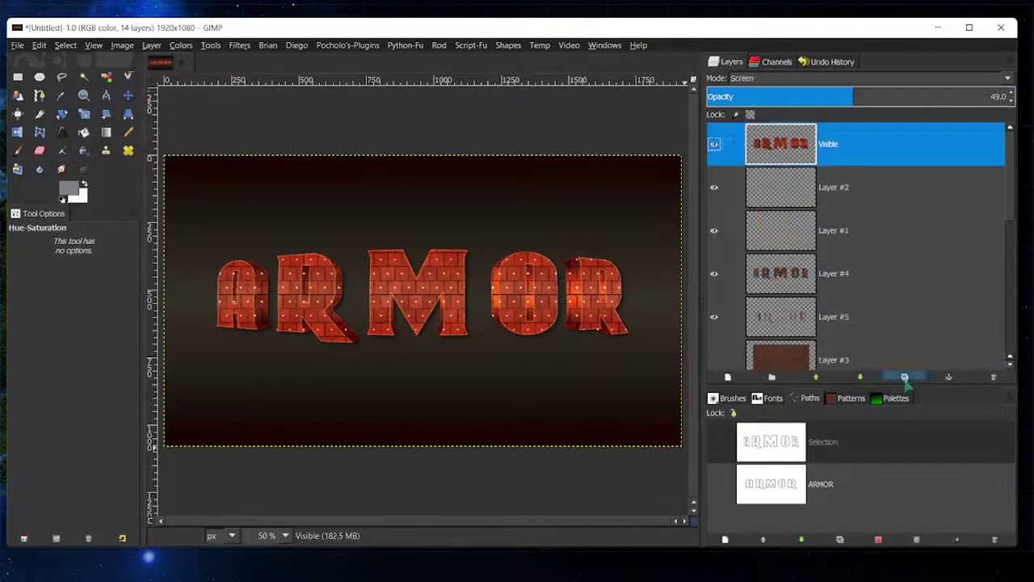
{"action": "left_click", "coordinate": [904, 377]}
{"action": "scroll", "coordinate": [1009, 80], "scroll_direction": "down", "scroll_amount": 2}
{"action": "left_click", "coordinate": [1009, 81]}
{"action": "left_click", "coordinate": [748, 208]}
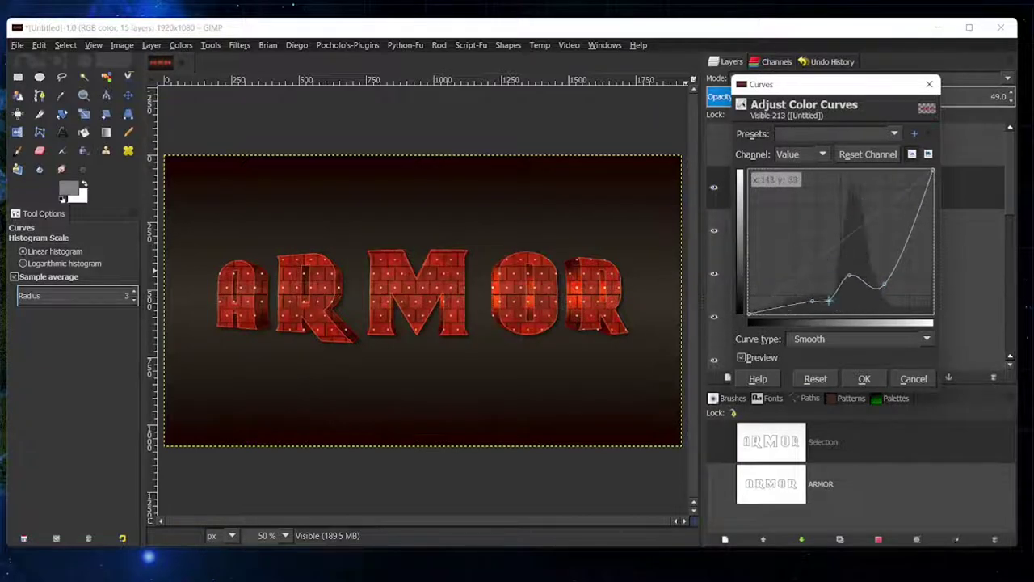
{"action": "left_click_drag", "start_coordinate": [795, 289], "coordinate": [819, 189]}
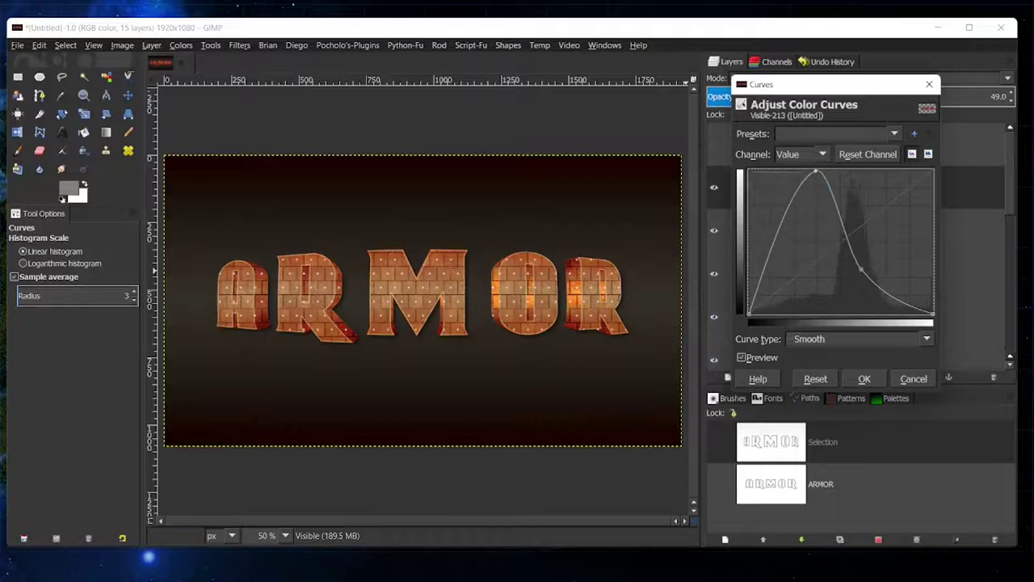
{"action": "left_click_drag", "start_coordinate": [816, 172], "coordinate": [826, 196]}
{"action": "left_click", "coordinate": [864, 380]}
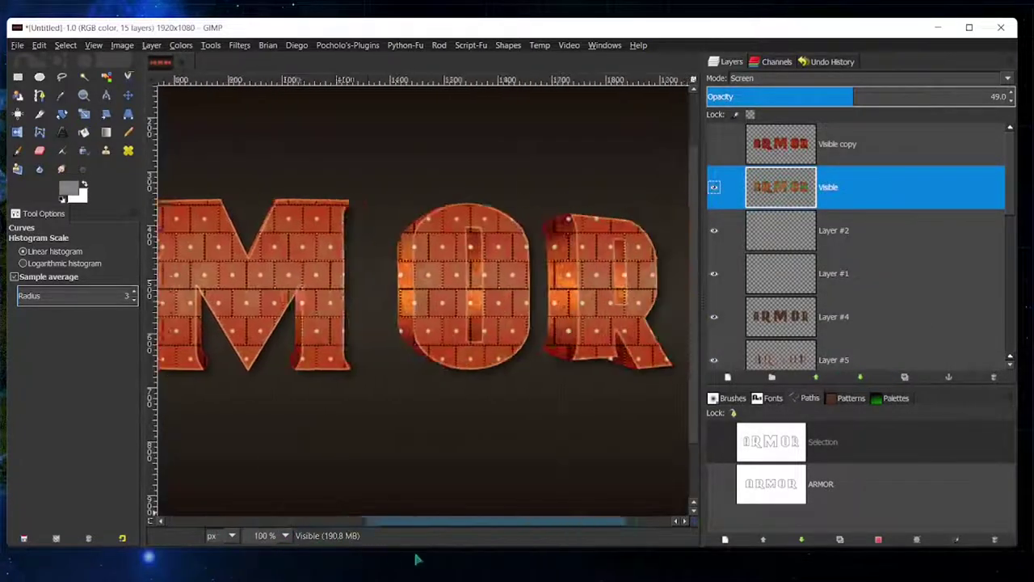
Step: Change the duplicated text to SWORD and move it below ARMOR
{"action": "left_click", "coordinate": [834, 305]}
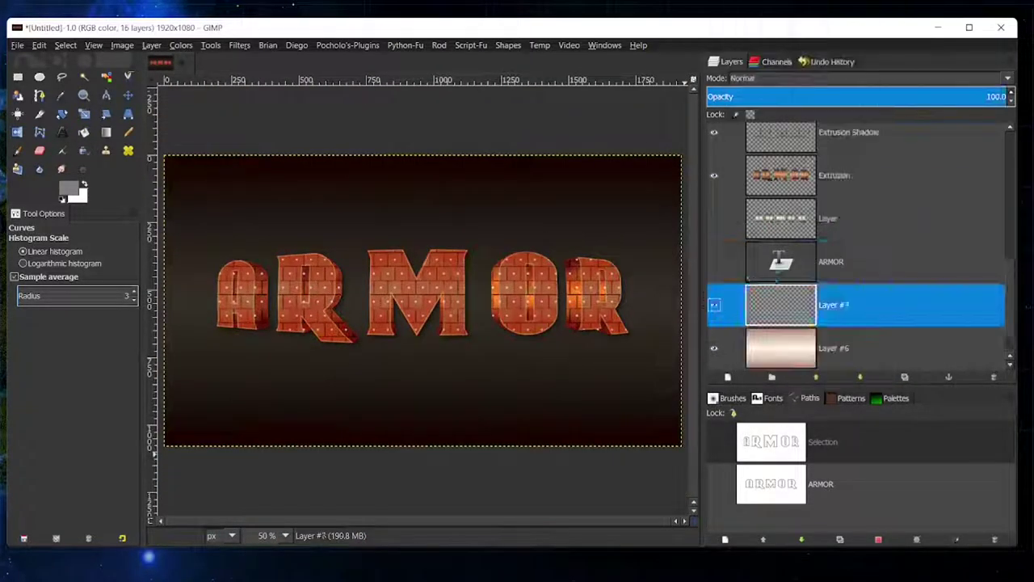
{"action": "double_click", "coordinate": [781, 261]}
{"action": "left_click_drag", "start_coordinate": [233, 271], "coordinate": [592, 340]}
{"action": "type", "text": "SWORD"}
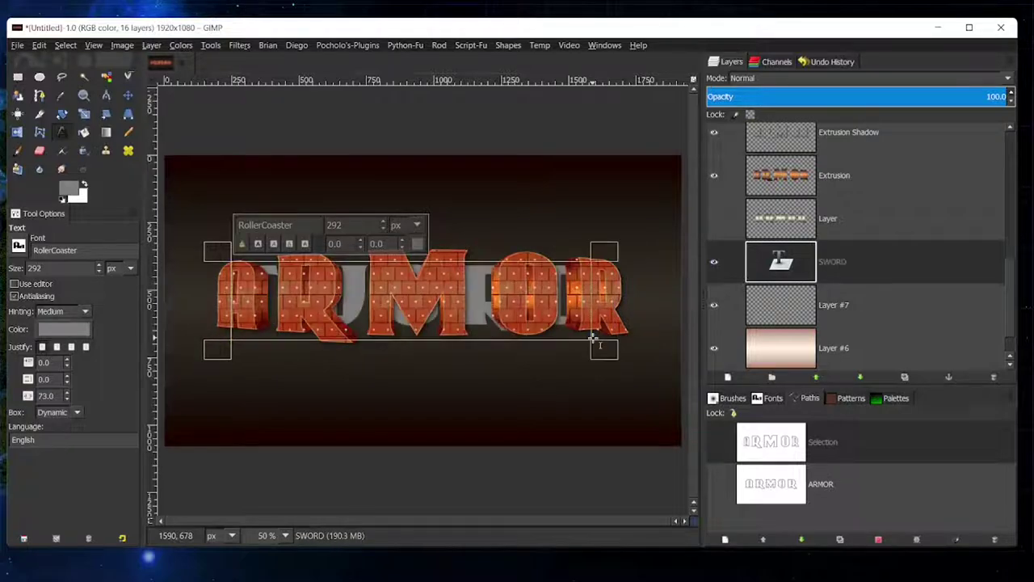
{"action": "type", "text": "m"}
{"action": "key", "text": "shift+Down"}
{"action": "key", "text": "shift+Down"}
{"action": "key", "text": "shift+Down"}
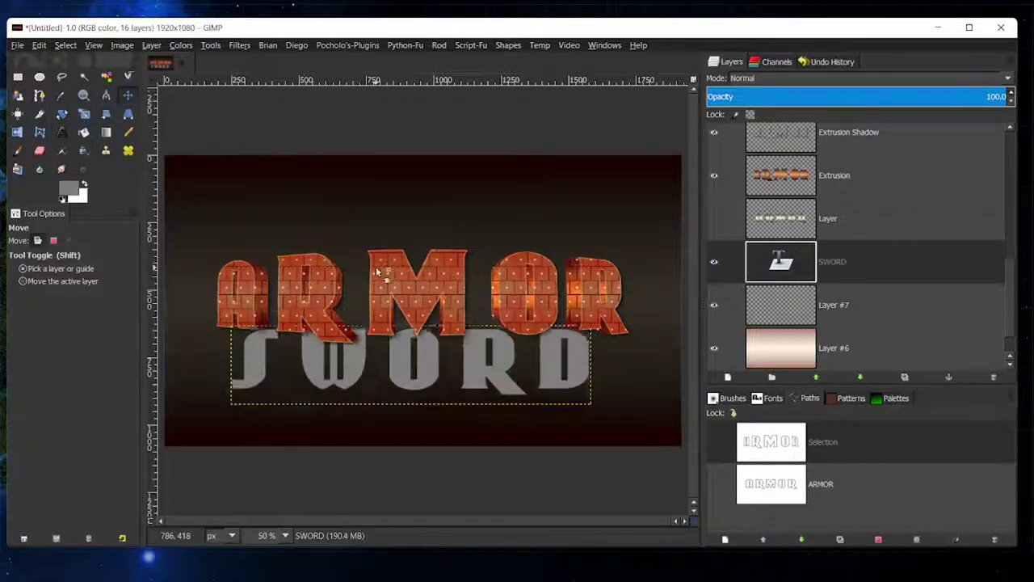
{"action": "key", "text": "shift+Down"}
{"action": "key", "text": "shift+Down"}
{"action": "key", "text": "shift+Down"}
Step: Warp the rasterised SWORD #1 letters with a Distorts filter and nudge them up
{"action": "left_click", "coordinate": [776, 274]}
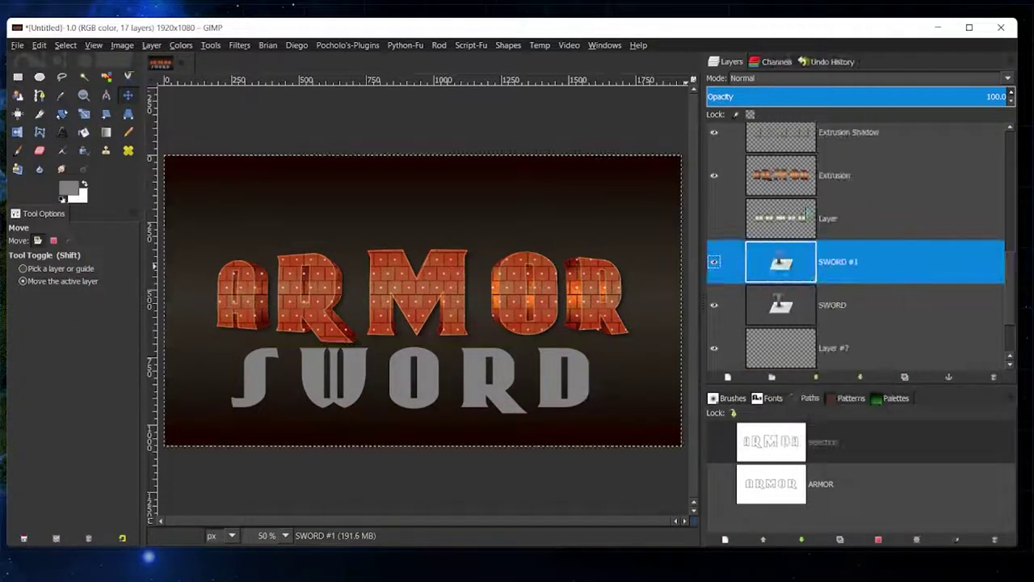
{"action": "left_click", "coordinate": [239, 45]}
{"action": "left_click", "coordinate": [554, 438]}
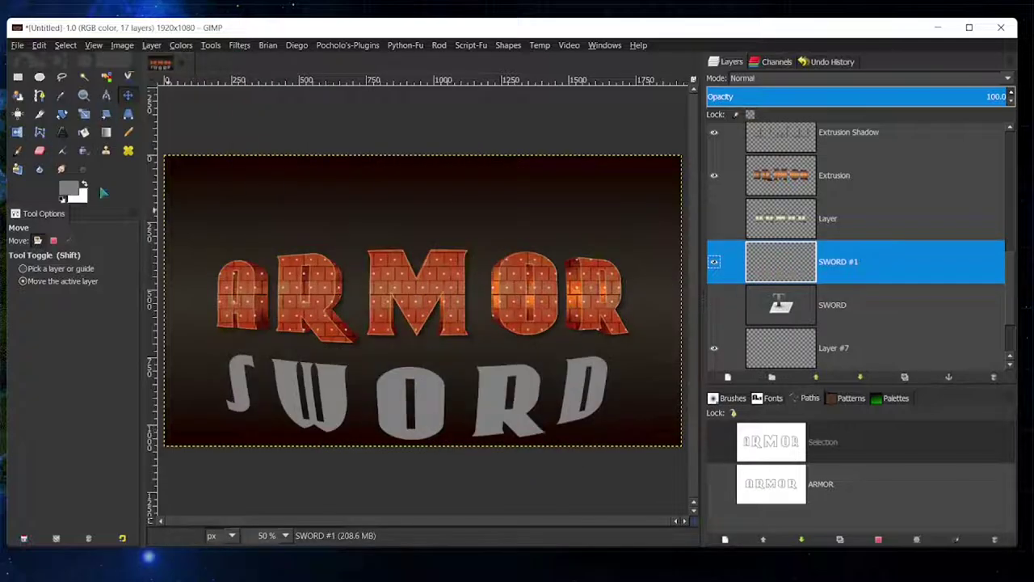
{"action": "key", "text": "shift+Up"}
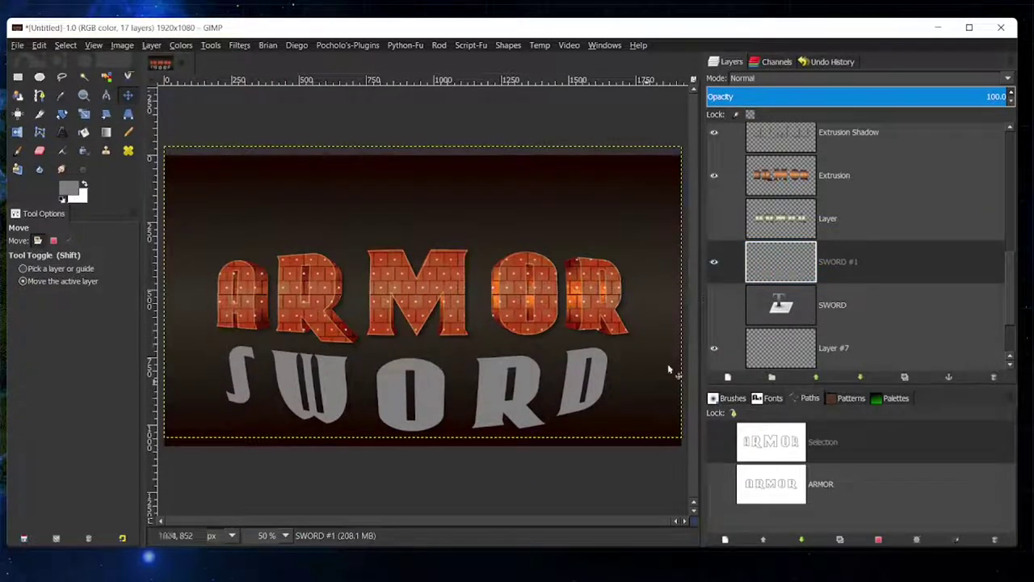
Step: Save the SWORD outline as a channel and fill a new layer with stud_armor pattern
{"action": "right_click", "coordinate": [764, 262]}
{"action": "left_click", "coordinate": [808, 321]}
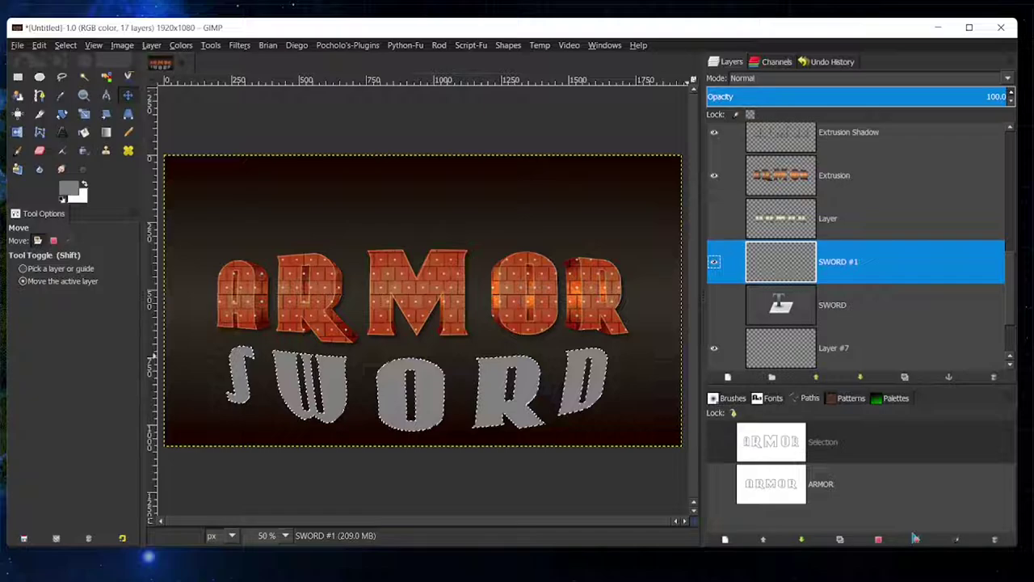
{"action": "left_click", "coordinate": [774, 522]}
{"action": "left_click", "coordinate": [727, 377]}
{"action": "left_click", "coordinate": [851, 397]}
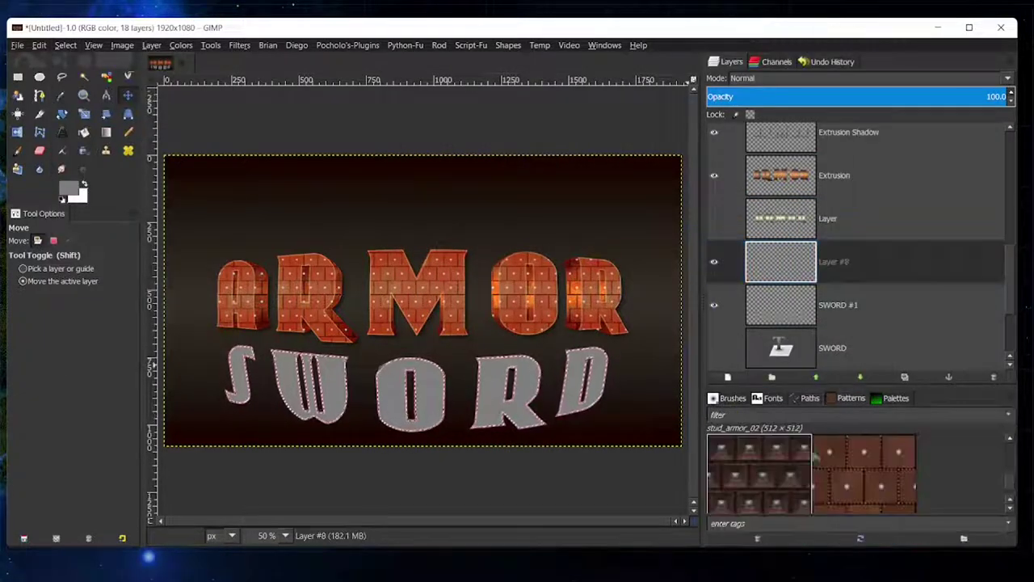
{"action": "left_click_drag", "start_coordinate": [760, 473], "coordinate": [488, 198]}
Step: Fill the SWORD letters with a vertical bronze gradient and colorize them red-orange
{"action": "key", "text": "Page_Down"}
{"action": "key", "text": "g"}
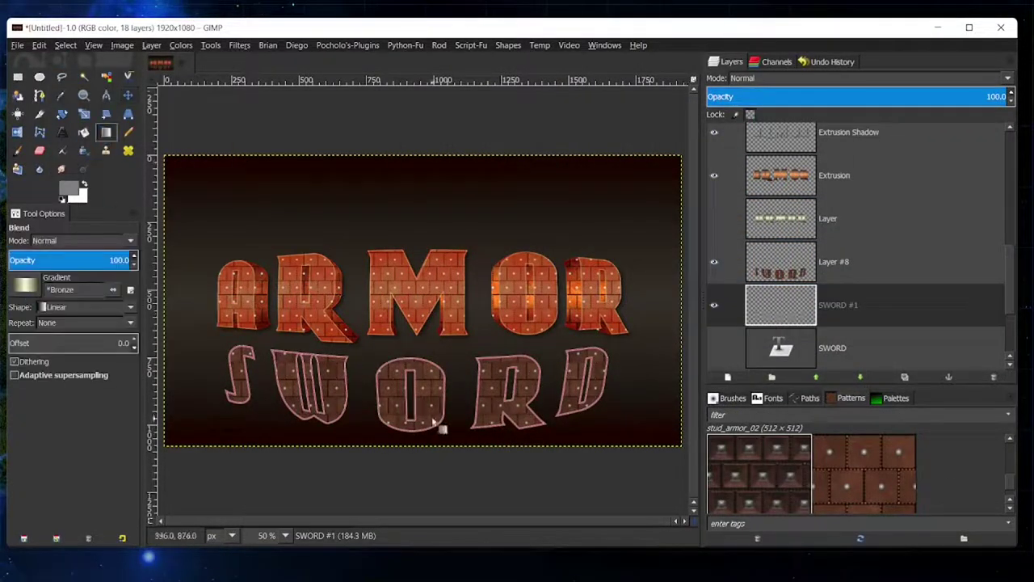
{"action": "left_click_drag", "start_coordinate": [411, 212], "coordinate": [411, 366]}
{"action": "left_click", "coordinate": [774, 320]}
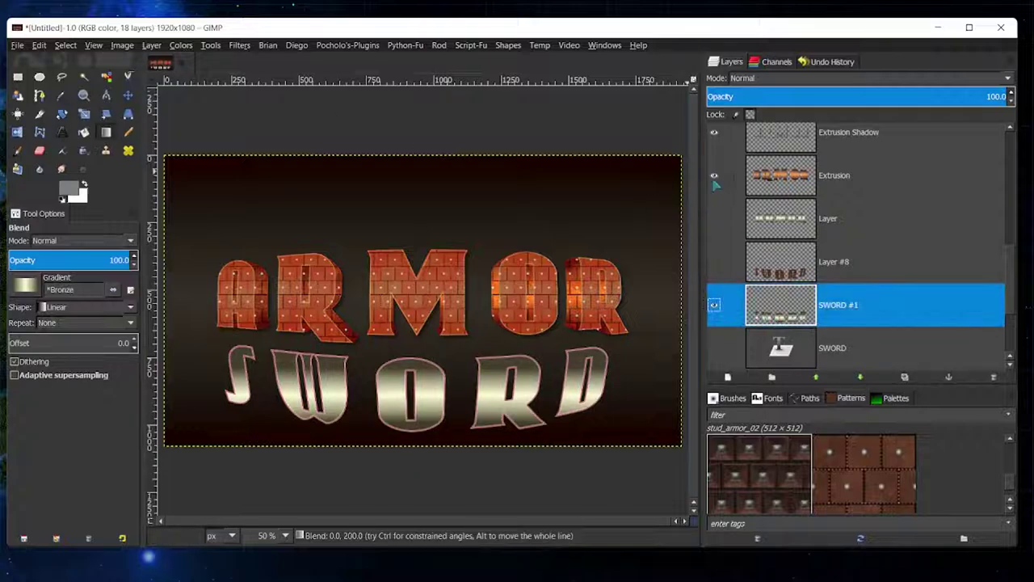
{"action": "left_click_drag", "start_coordinate": [774, 321], "coordinate": [780, 141]}
{"action": "left_click", "coordinate": [925, 317]}
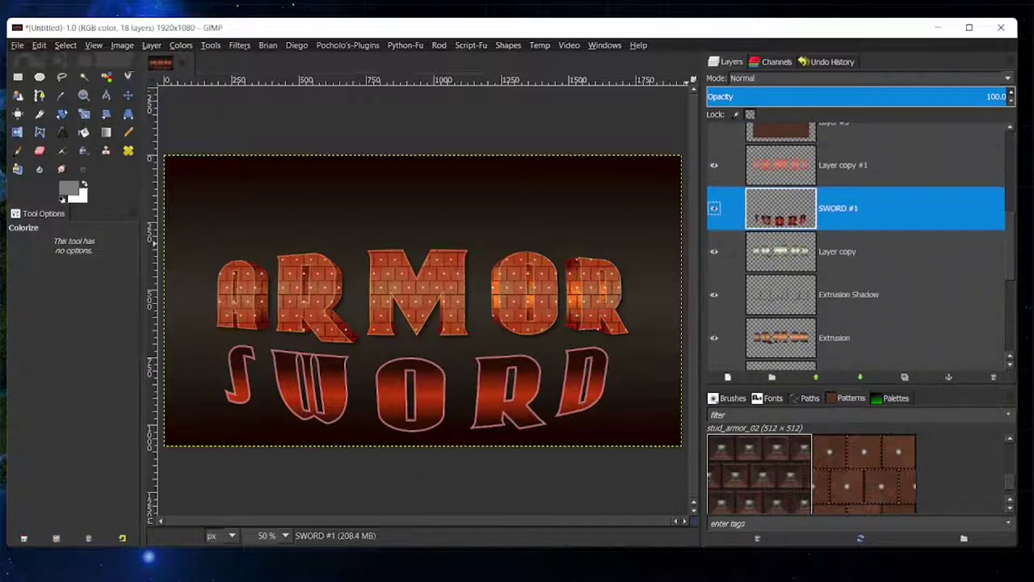
Step: Place SWORD #1 beneath the pattern layer and set the pattern layer to Hard light
{"action": "left_click", "coordinate": [860, 377]}
{"action": "left_click", "coordinate": [714, 261]}
{"action": "left_click", "coordinate": [834, 305]}
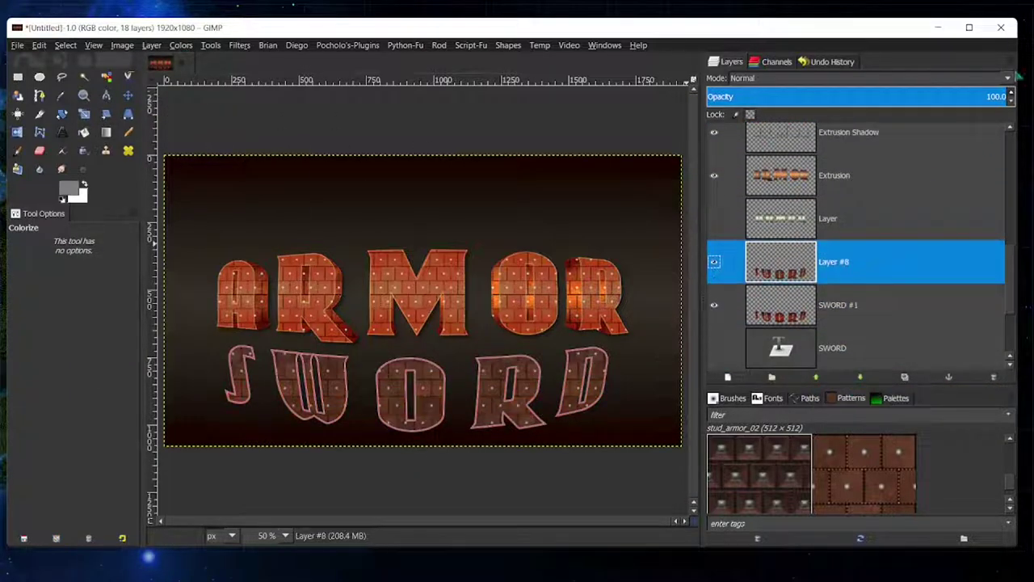
{"action": "left_click", "coordinate": [857, 77]}
{"action": "left_click", "coordinate": [856, 272]}
Step: Start a Curves adjustment on the pattern layer, resetting the curve and viewing presets
{"action": "left_click", "coordinate": [181, 45]}
{"action": "left_click", "coordinate": [194, 182]}
{"action": "left_click", "coordinate": [849, 159]}
{"action": "left_click", "coordinate": [840, 133]}
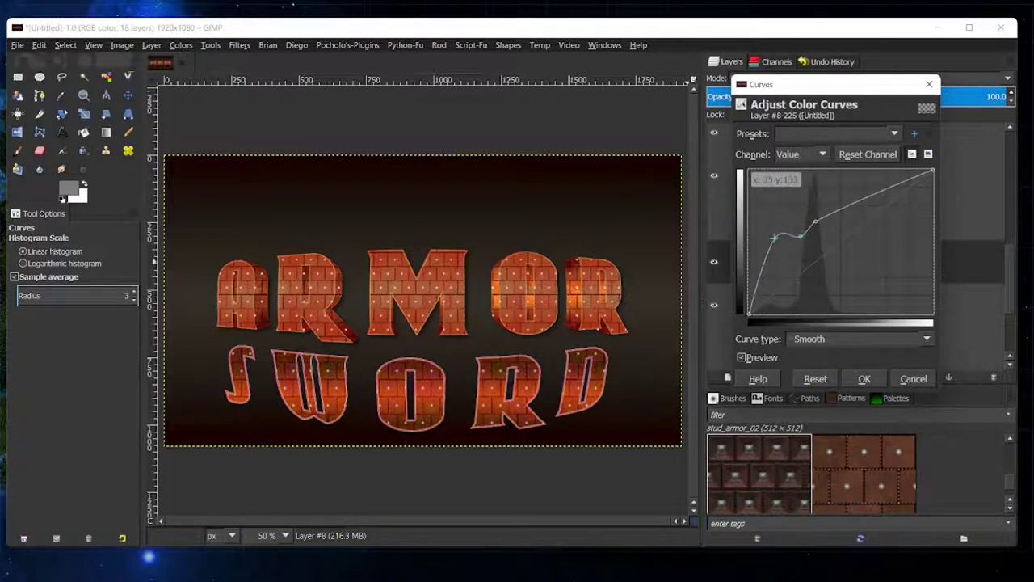
Step: Apply the pattern curves and give the SWORD copy a 3D extrusion
{"action": "left_click", "coordinate": [864, 378]}
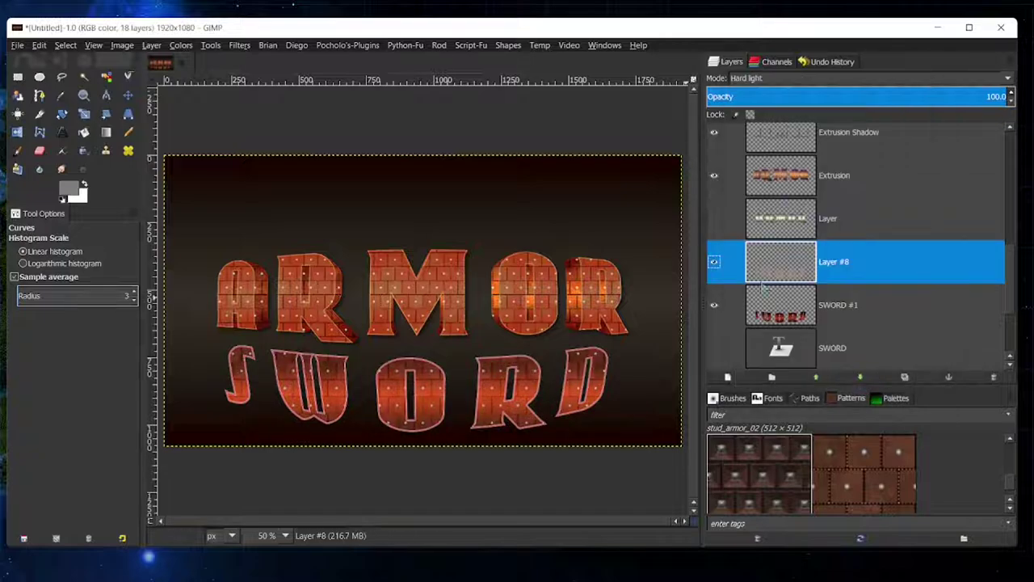
{"action": "left_click", "coordinate": [841, 305]}
{"action": "left_click", "coordinate": [239, 44]}
{"action": "left_click", "coordinate": [444, 333]}
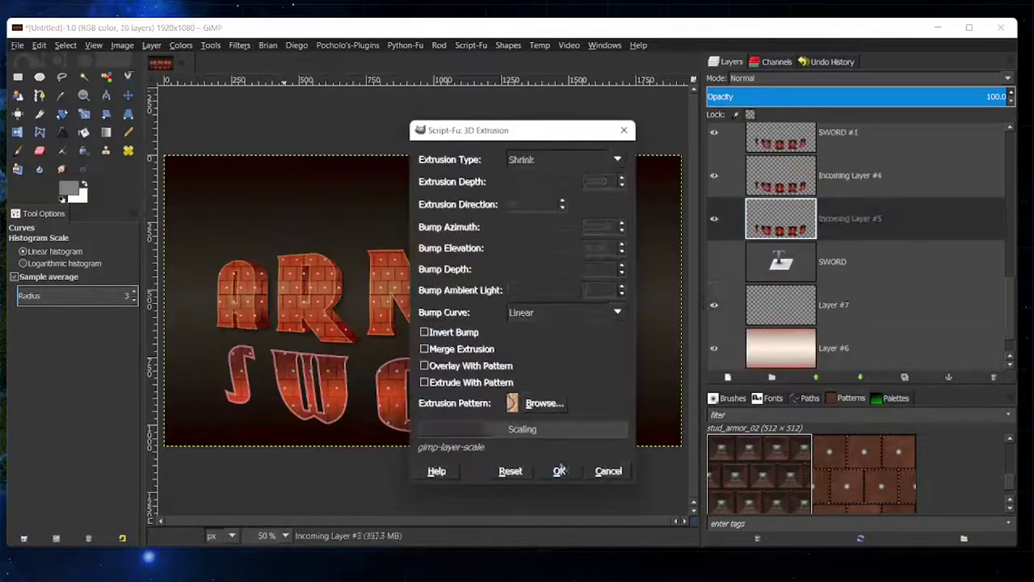
{"action": "left_click", "coordinate": [561, 468]}
Step: Compare dodge and soft light blending on Layer #9, settling on Hard light
{"action": "right_click", "coordinate": [788, 202]}
{"action": "key", "text": "Escape"}
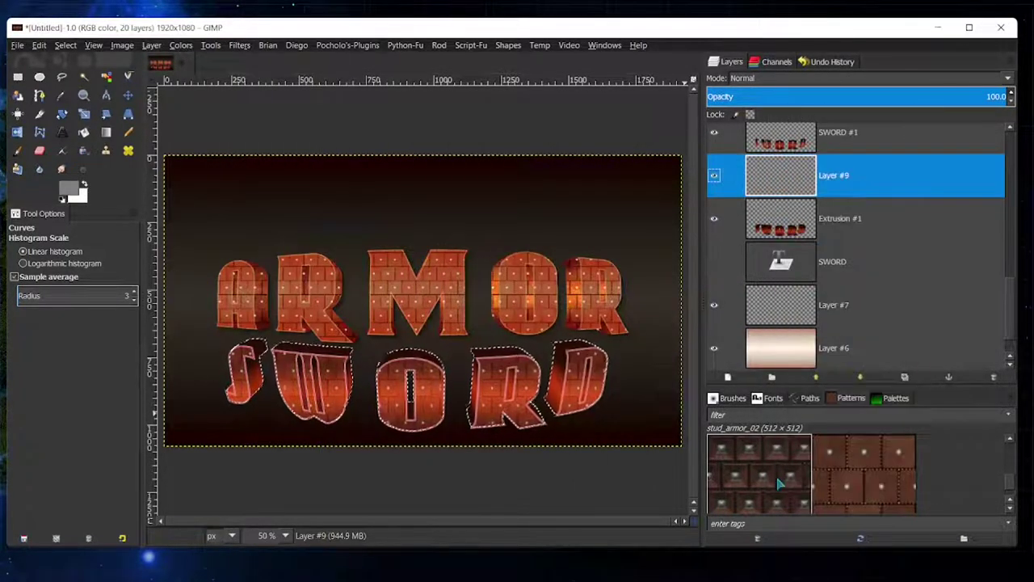
{"action": "left_click", "coordinate": [857, 78]}
{"action": "left_click", "coordinate": [808, 270]}
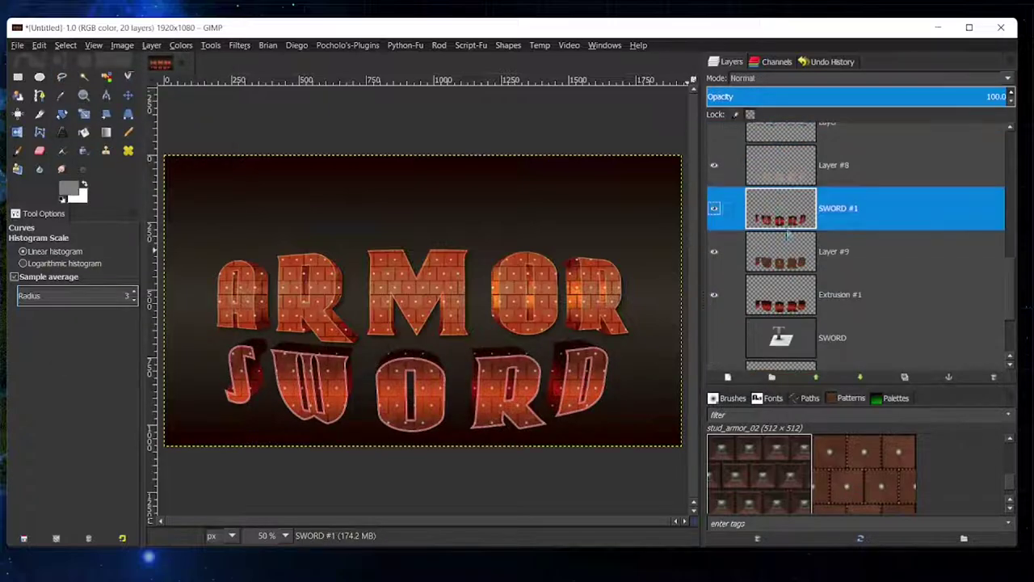
{"action": "left_click", "coordinate": [889, 78]}
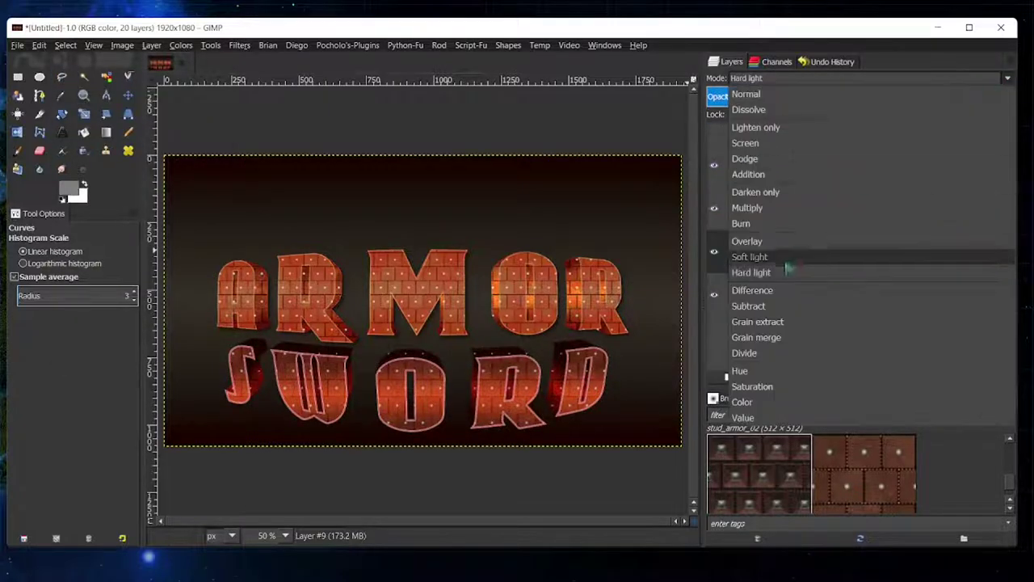
{"action": "left_click", "coordinate": [745, 159]}
{"action": "left_click", "coordinate": [857, 78]}
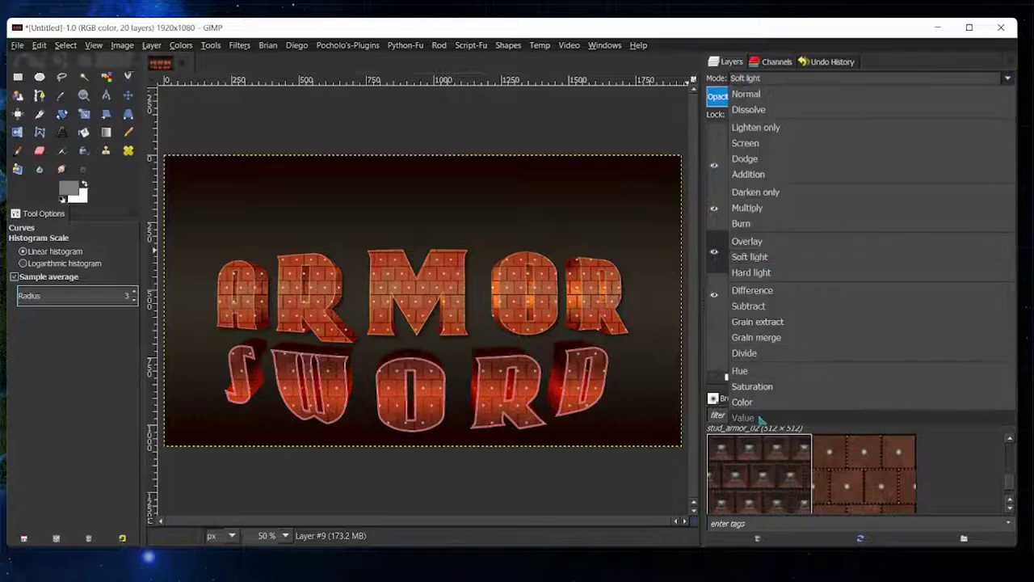
{"action": "left_click", "coordinate": [763, 257]}
{"action": "left_click", "coordinate": [857, 78]}
{"action": "left_click", "coordinate": [763, 272]}
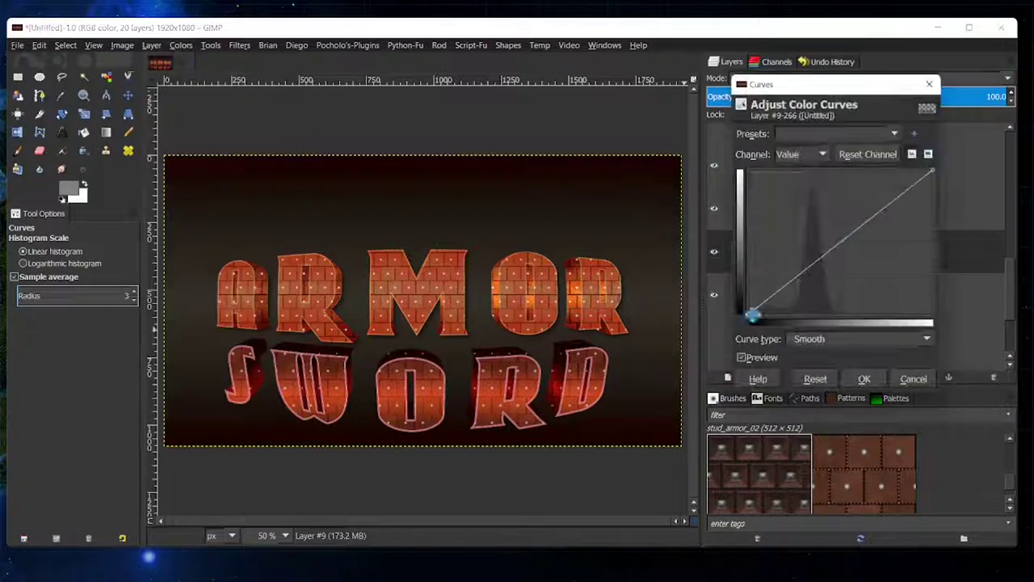
Step: Raise the curve to brighten Layer #9 and apply it
{"action": "left_click_drag", "start_coordinate": [786, 285], "coordinate": [786, 222]}
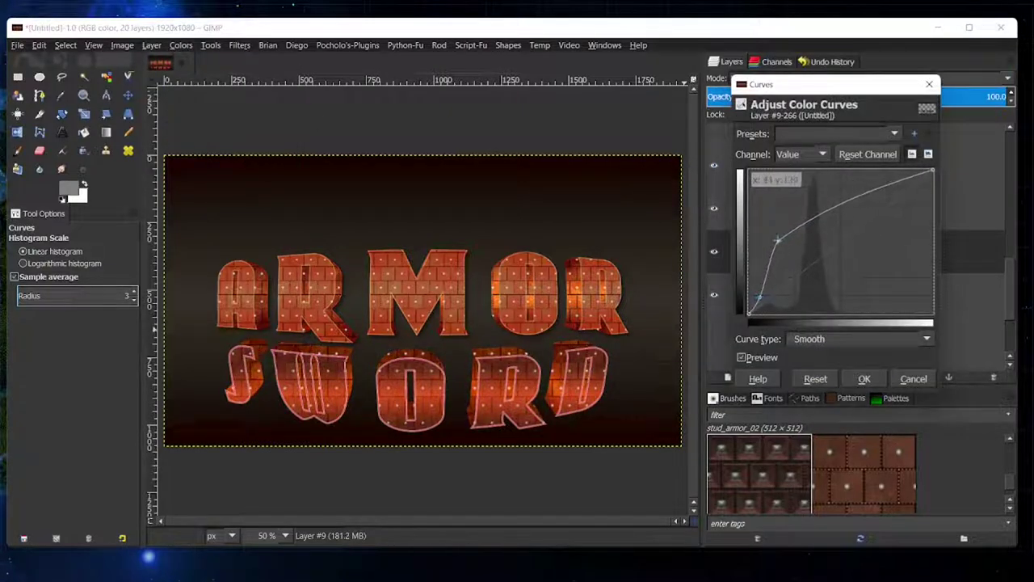
{"action": "left_click", "coordinate": [864, 378]}
{"action": "right_click", "coordinate": [854, 251]}
Step: Add Layer #10 with a stroked, Gaussian-blurred lettering outline in Dodge mode
{"action": "left_click", "coordinate": [889, 25]}
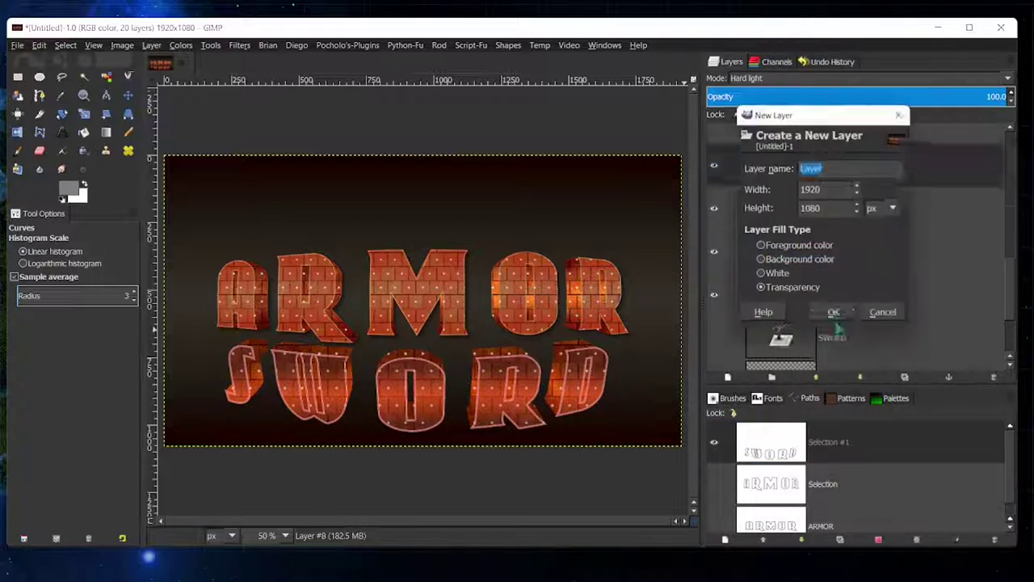
{"action": "left_click", "coordinate": [833, 312]}
{"action": "left_click", "coordinate": [125, 434]}
{"action": "left_click", "coordinate": [857, 77]}
{"action": "left_click", "coordinate": [763, 141]}
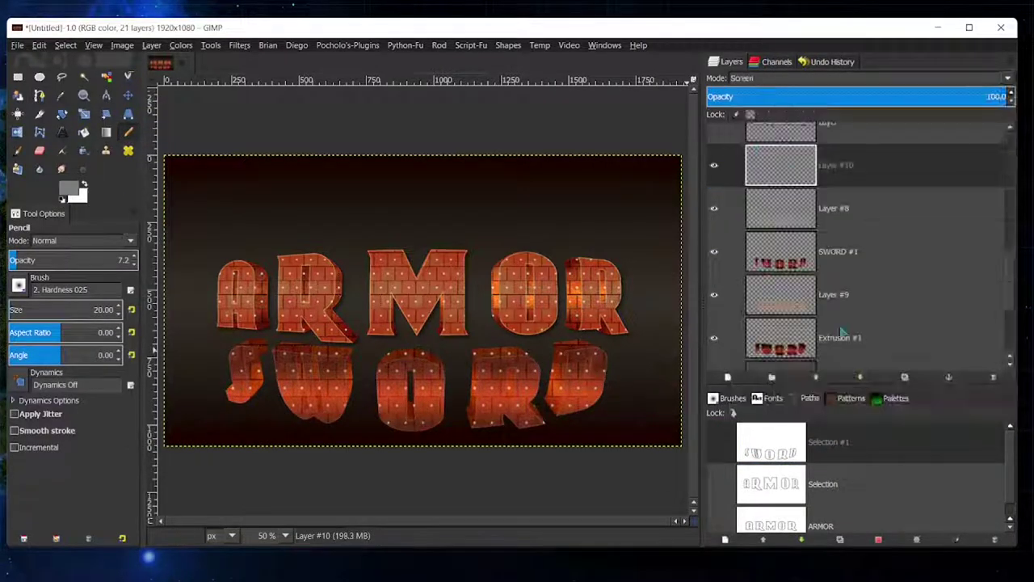
{"action": "left_click", "coordinate": [566, 417]}
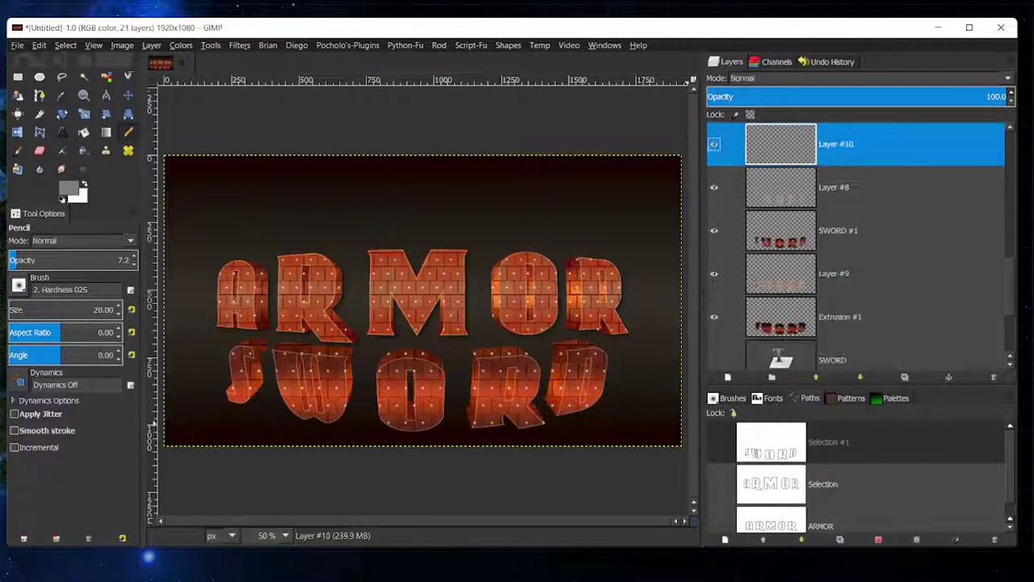
{"action": "left_click", "coordinate": [1008, 78]}
{"action": "left_click", "coordinate": [760, 157]}
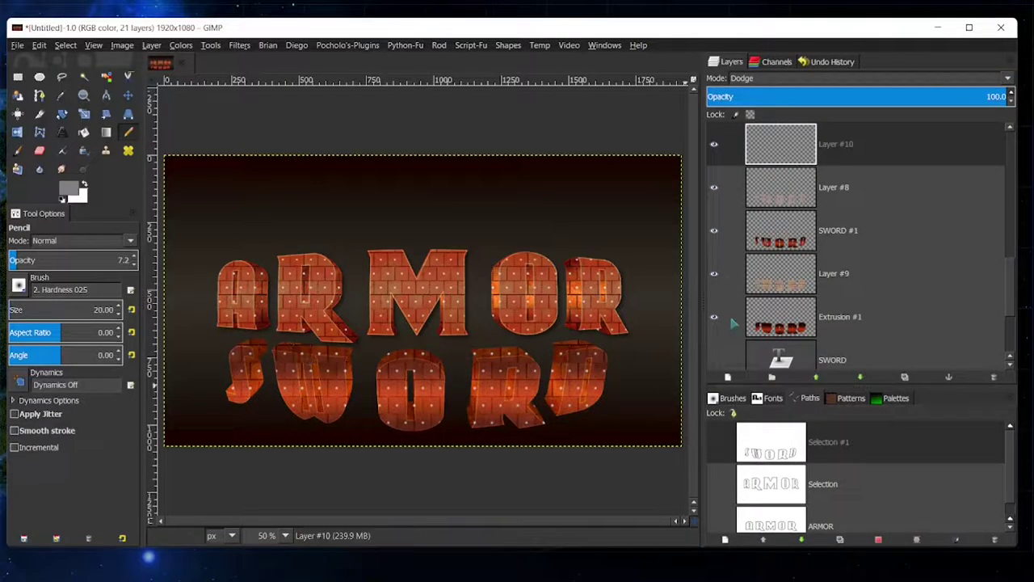
Step: Repeat the drop shadow on the Extrusion #1 layer
{"action": "scroll", "coordinate": [732, 321], "scroll_direction": "down", "scroll_amount": 3}
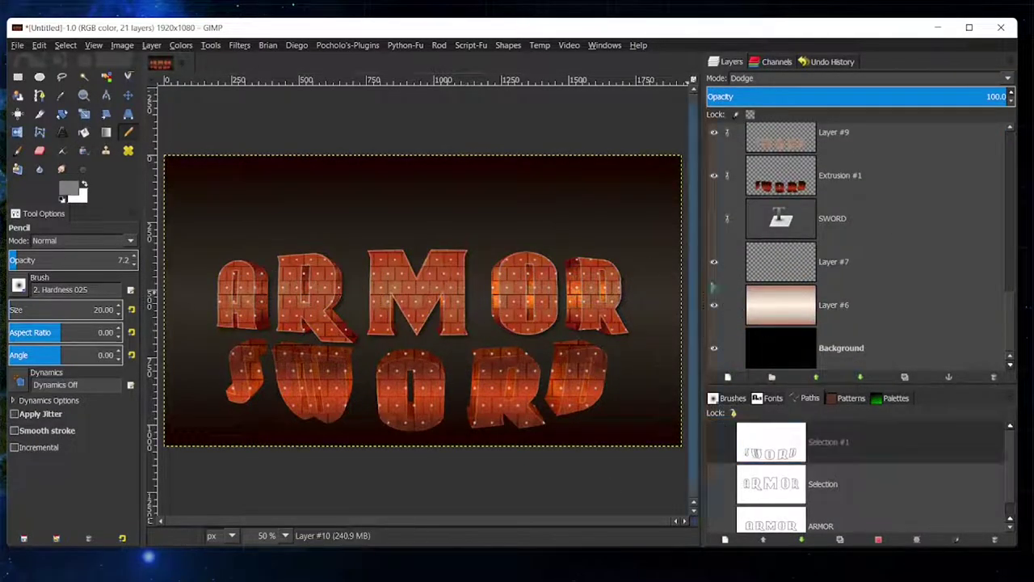
{"action": "left_click", "coordinate": [841, 175]}
{"action": "left_click", "coordinate": [239, 45]}
{"action": "left_click", "coordinate": [275, 67]}
{"action": "left_click", "coordinate": [556, 485]}
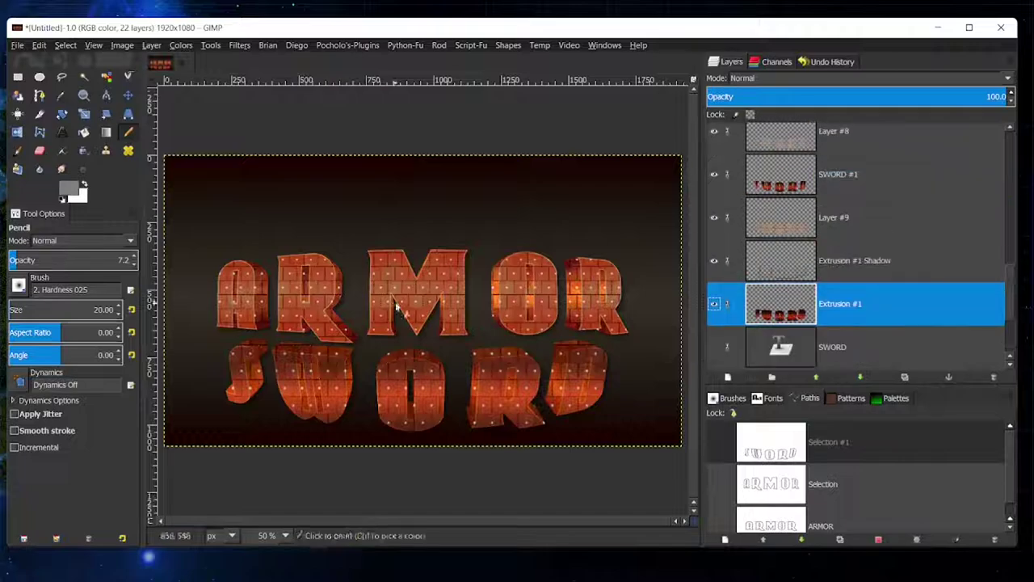
Step: Nudge the lettering up slightly with the Move tool and select the Background layer
{"action": "key", "text": "m"}
{"action": "left_click_drag", "start_coordinate": [558, 329], "coordinate": [558, 296]}
{"action": "scroll", "coordinate": [781, 324], "scroll_direction": "down", "scroll_amount": 3}
{"action": "left_click", "coordinate": [784, 349]}
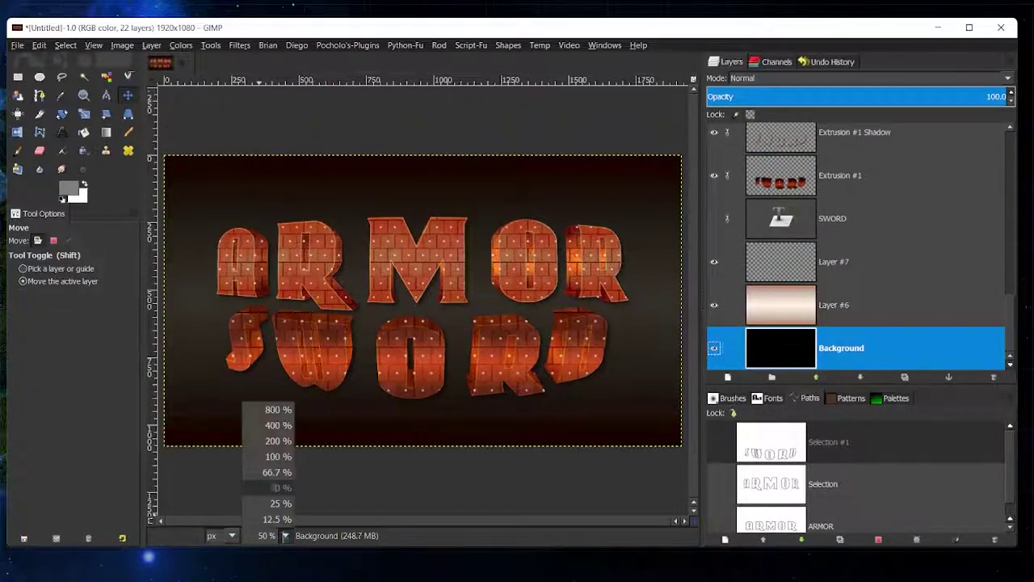
{"action": "left_click", "coordinate": [278, 472]}
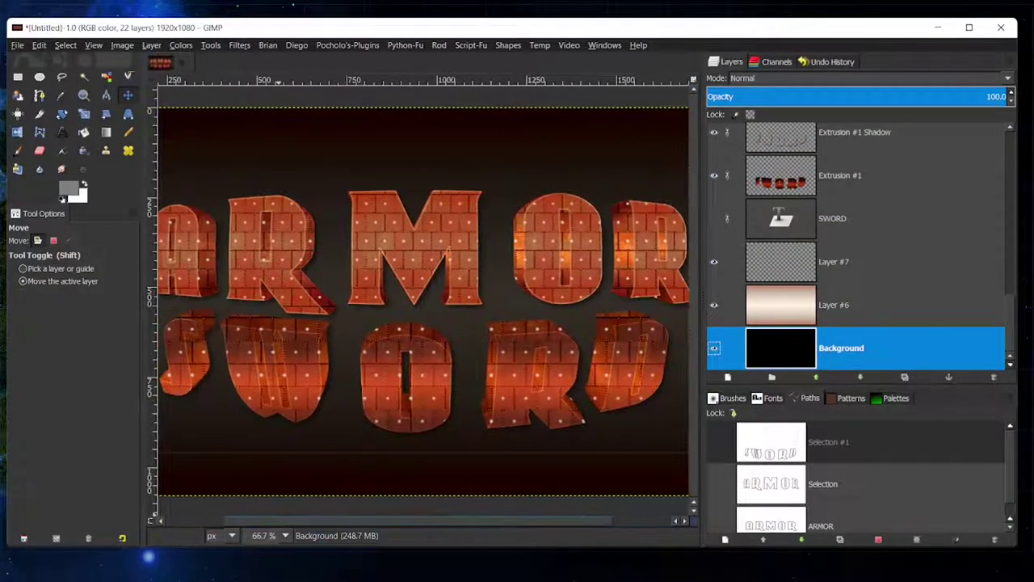
{"action": "key", "text": "minus"}
Step: Make a new Visible layer, desaturate it to grey, and light it with Luce
{"action": "key", "text": "Home"}
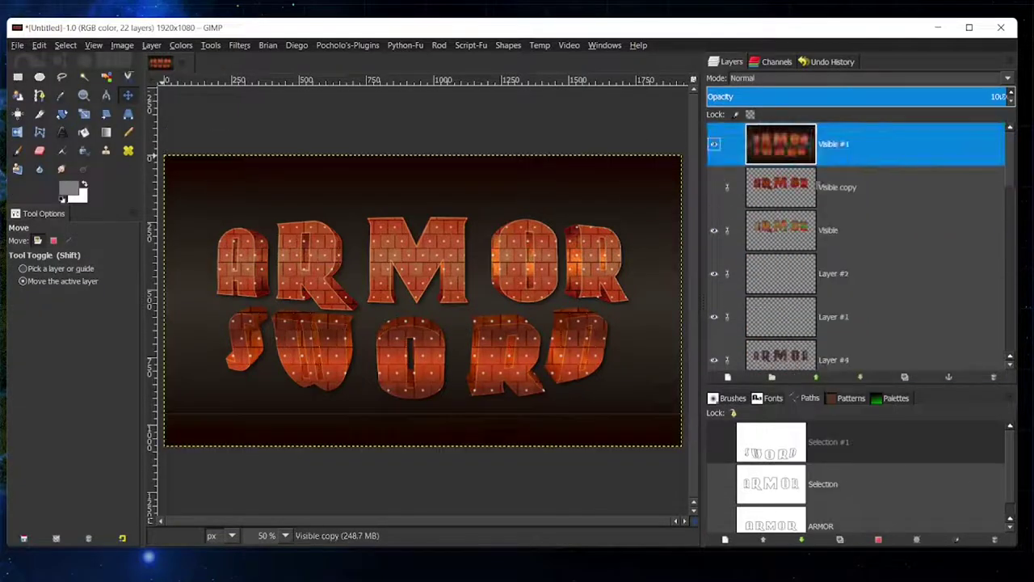
{"action": "left_click", "coordinate": [239, 45]}
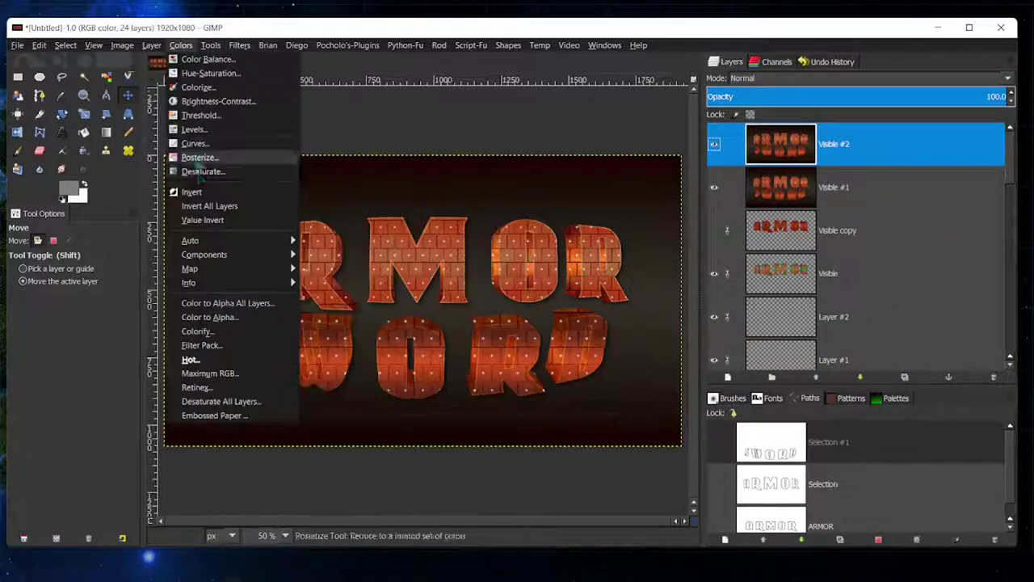
{"action": "left_click", "coordinate": [202, 158]}
{"action": "left_click", "coordinate": [239, 44]}
{"action": "left_click", "coordinate": [259, 79]}
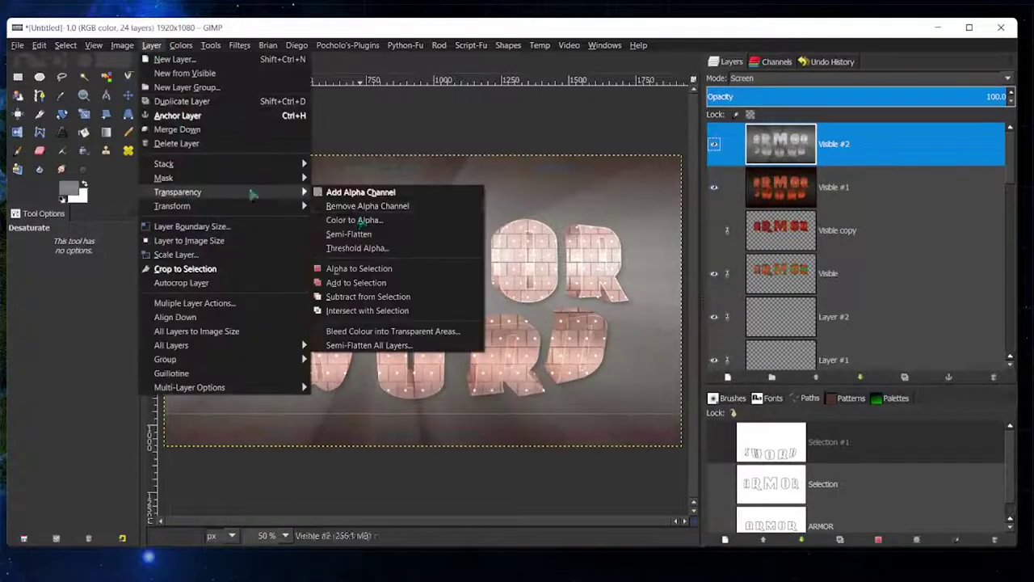
Step: Lower the light layer's brightness and colorize it orange-red at hue 36
{"action": "left_click", "coordinate": [181, 45]}
{"action": "left_click", "coordinate": [230, 99]}
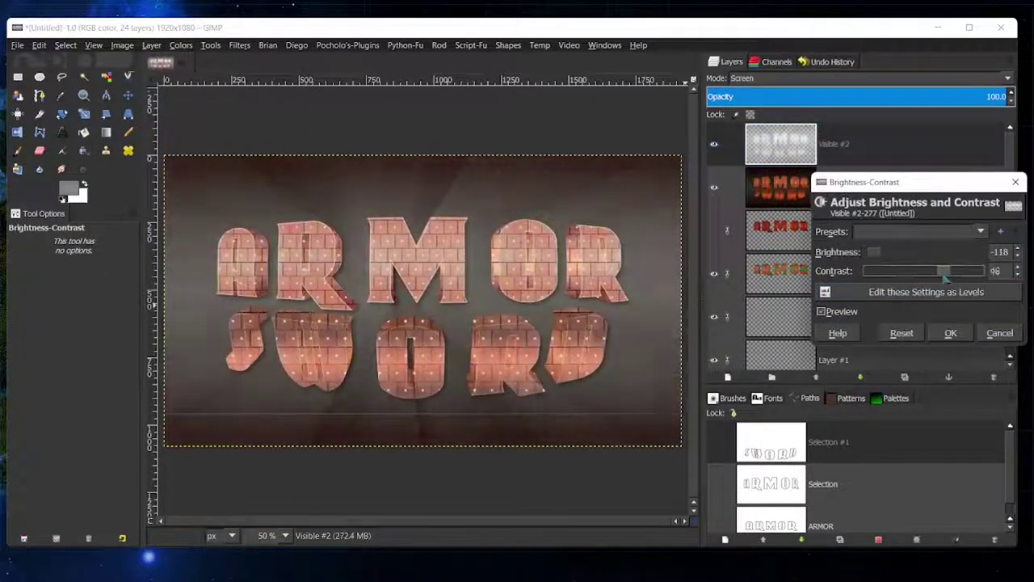
{"action": "mouse_move", "coordinate": [924, 252]}
{"action": "left_mouse_down"}
{"action": "mouse_move", "coordinate": [887, 255]}
{"action": "mouse_move", "coordinate": [868, 240]}
{"action": "left_mouse_up"}
{"action": "left_click", "coordinate": [951, 333]}
{"action": "left_click_drag", "start_coordinate": [885, 277], "coordinate": [900, 282]}
{"action": "left_click", "coordinate": [925, 317]}
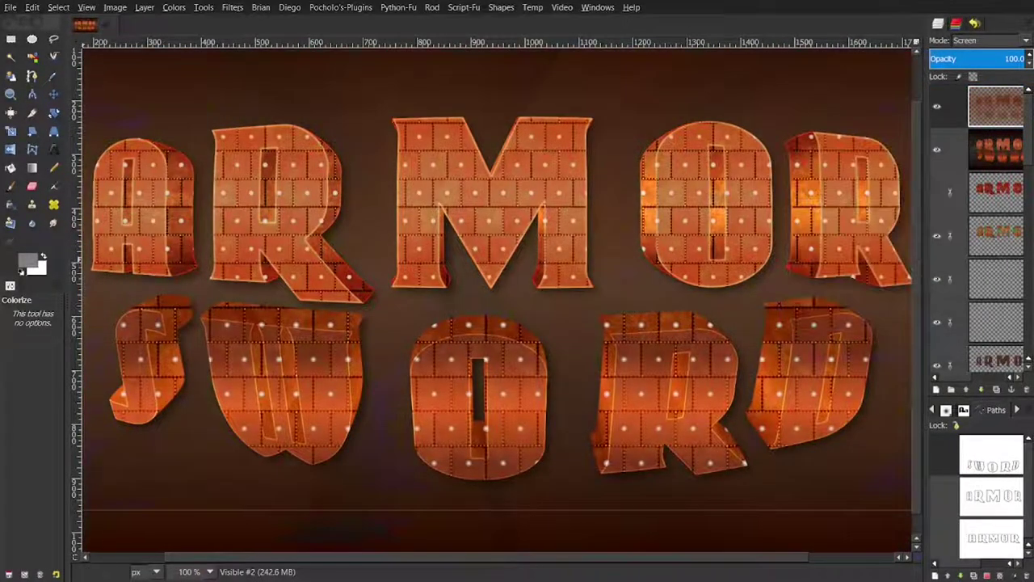
Step: Save the project as Untitled.xcf
{"action": "left_click", "coordinate": [10, 7]}
{"action": "left_click", "coordinate": [24, 111]}
{"action": "left_click", "coordinate": [897, 480]}
Step: Export the artwork as Untitled.png in Documents with default PNG options
{"action": "left_click", "coordinate": [10, 7]}
{"action": "left_click", "coordinate": [26, 188]}
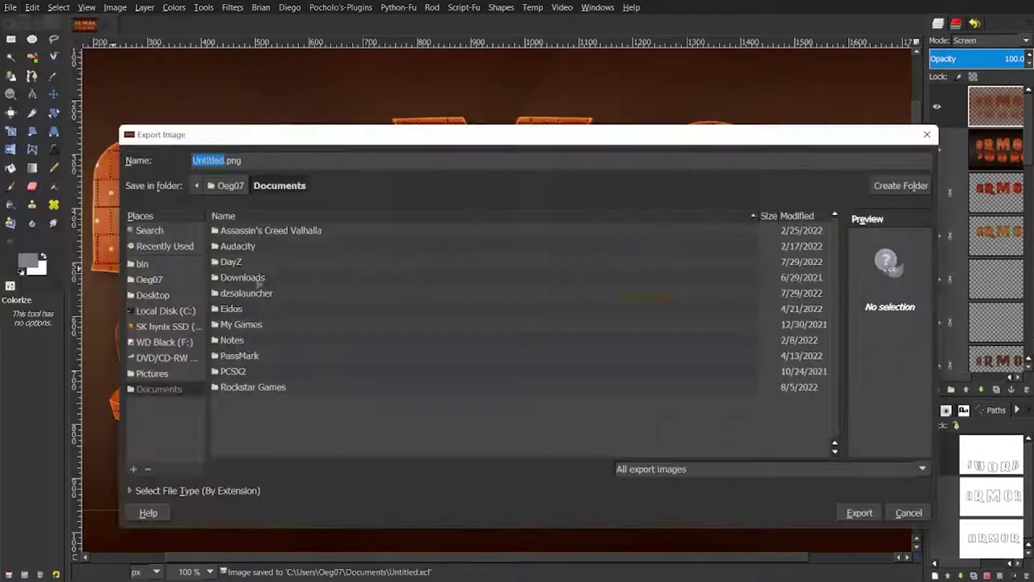
{"action": "left_click", "coordinate": [860, 512]}
{"action": "left_click", "coordinate": [538, 404]}
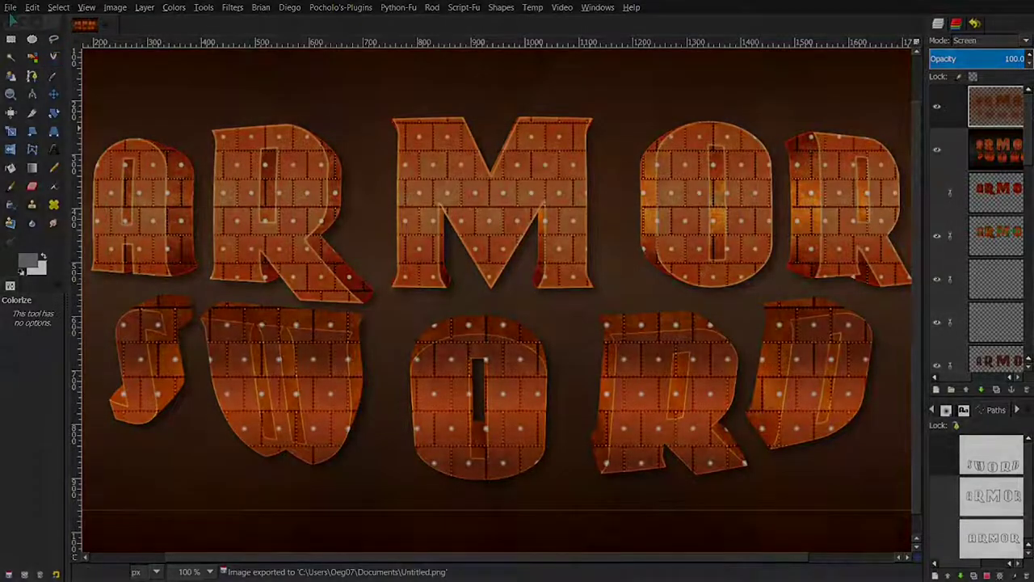